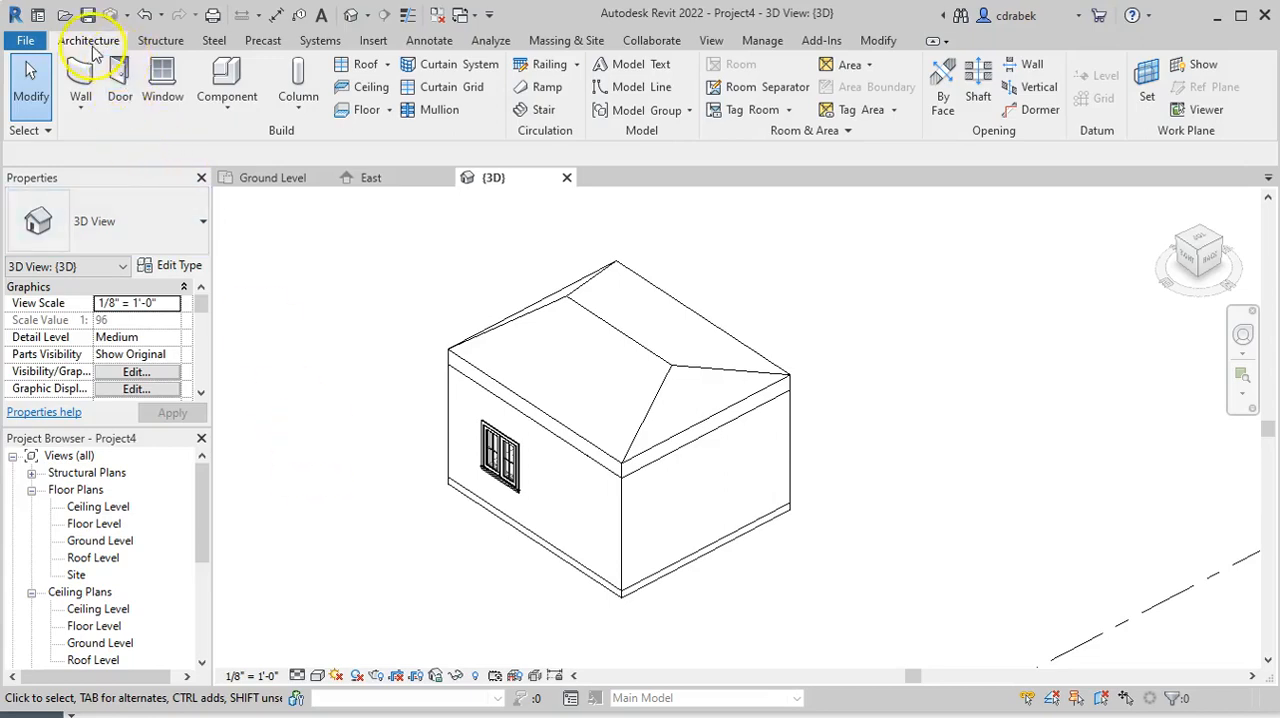
# Start placing a component and review the component types already loaded in the project
pyautogui.click(92, 46)
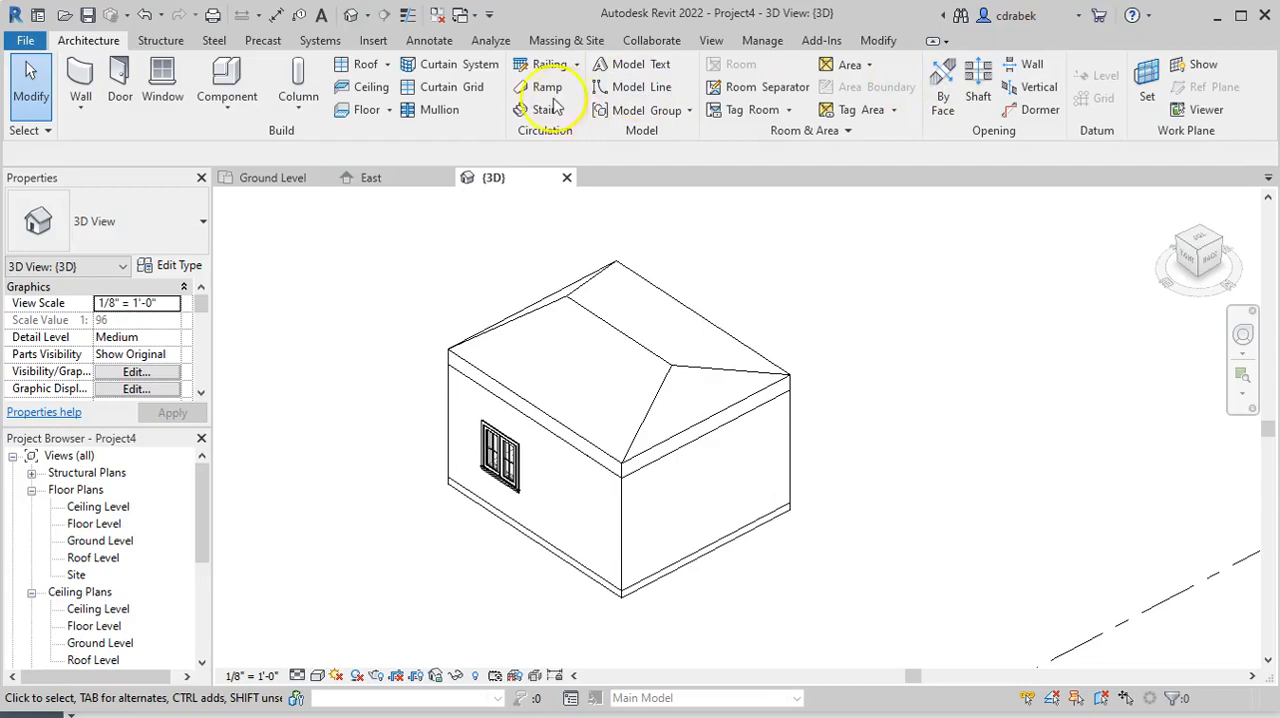
pyautogui.click(162, 40)
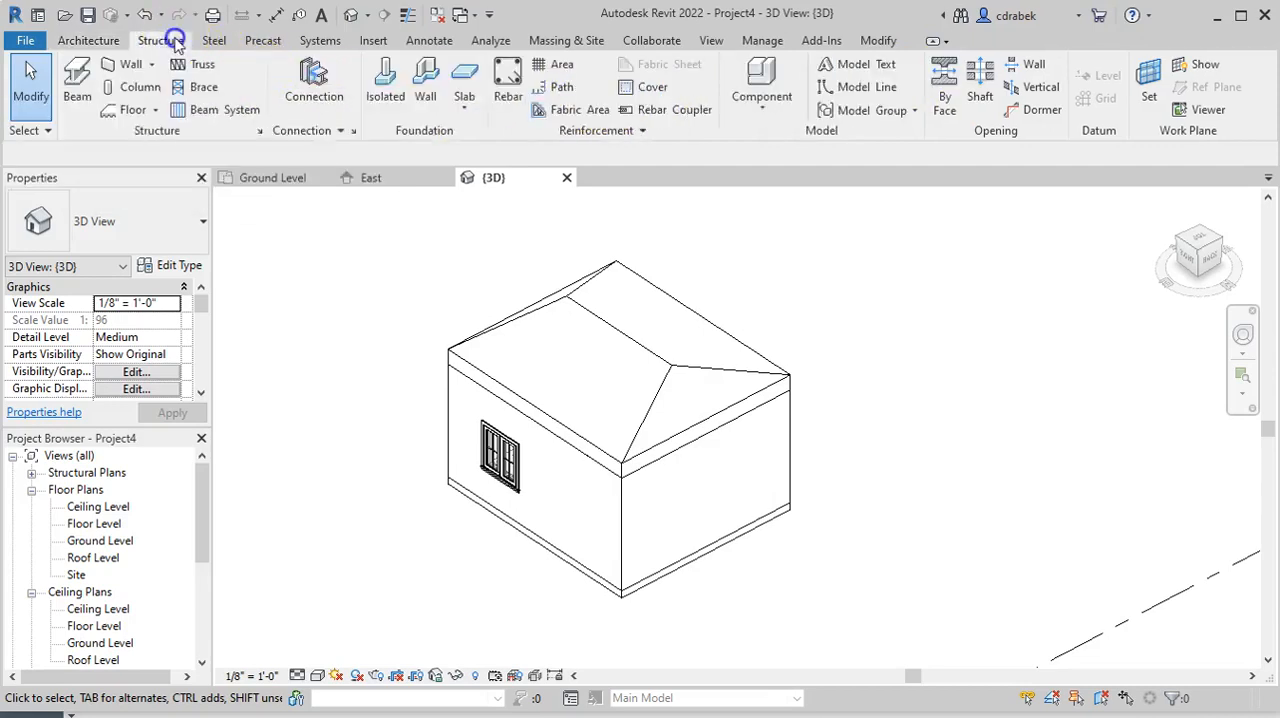
pyautogui.click(781, 106)
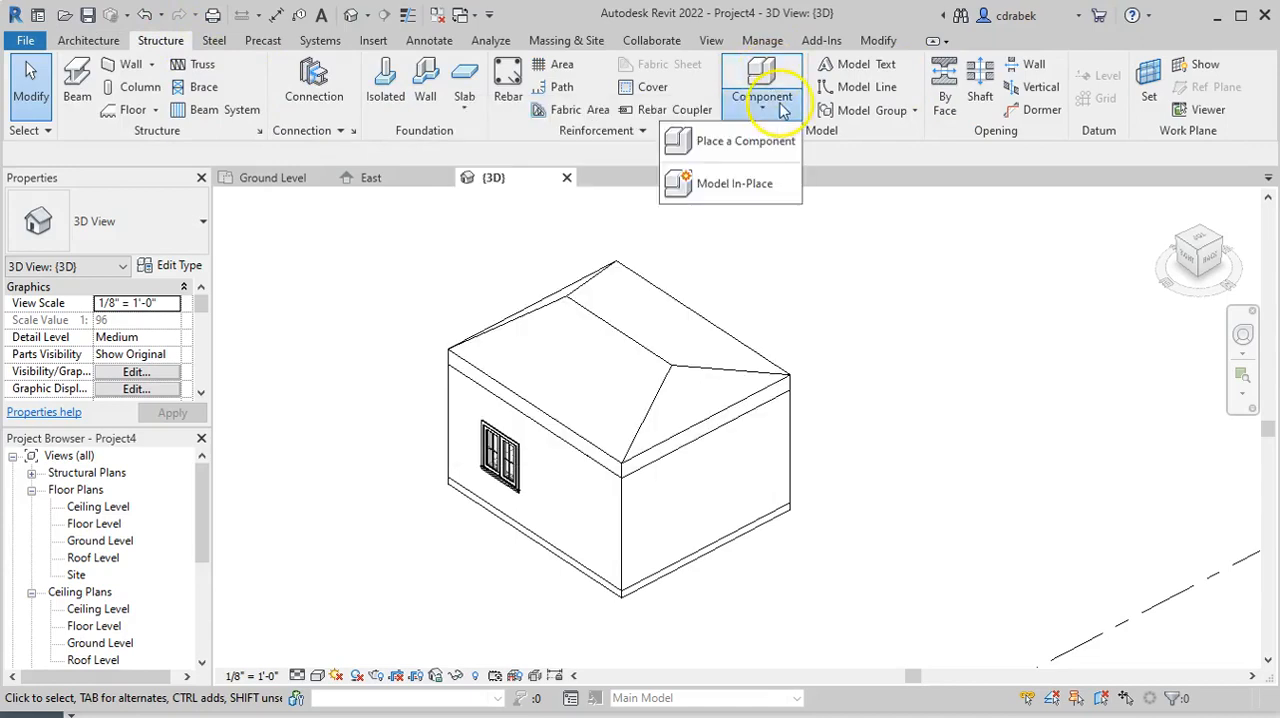
pyautogui.click(740, 142)
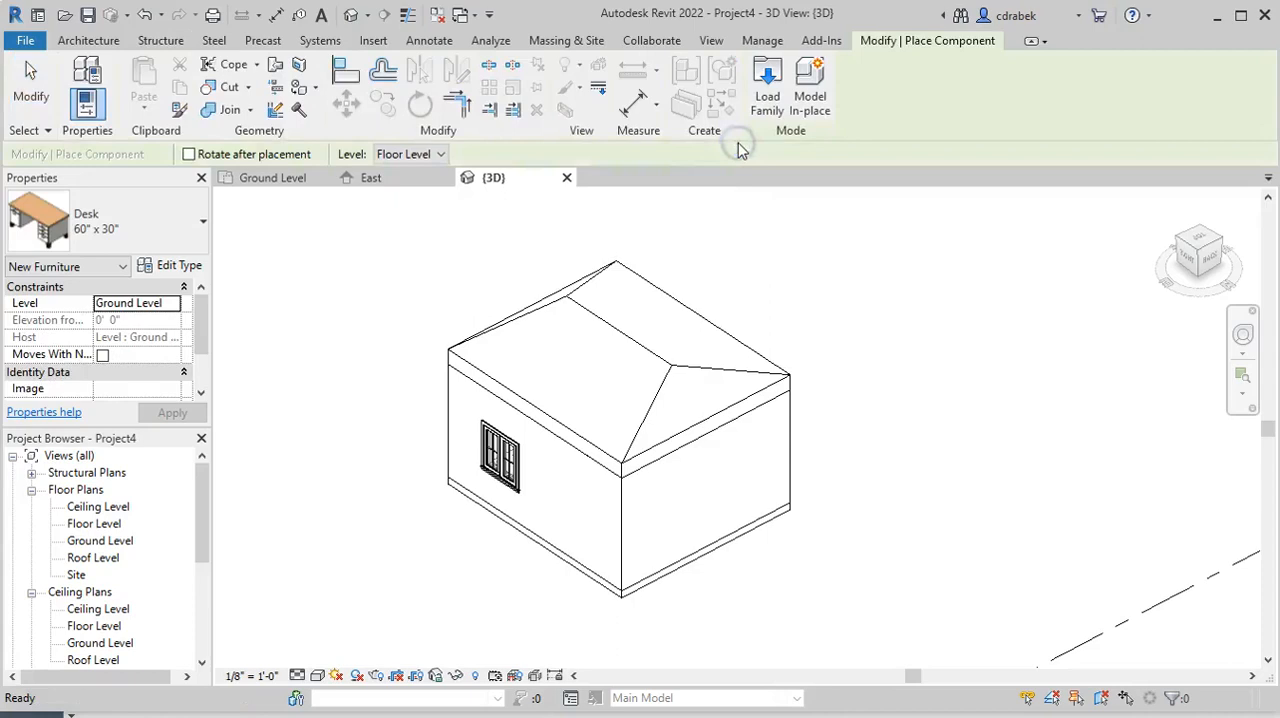
pyautogui.click(193, 224)
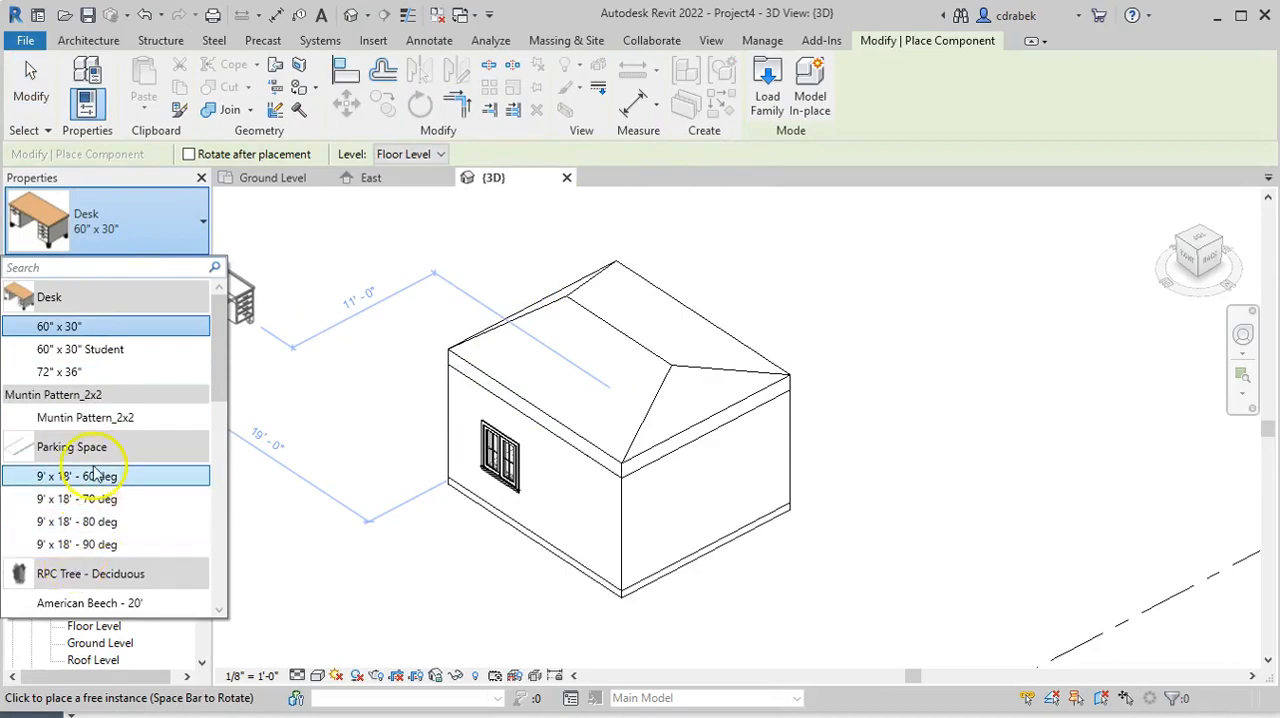
pyautogui.scroll(-6, 97, 474)
pyautogui.scroll(-2, 100, 478)
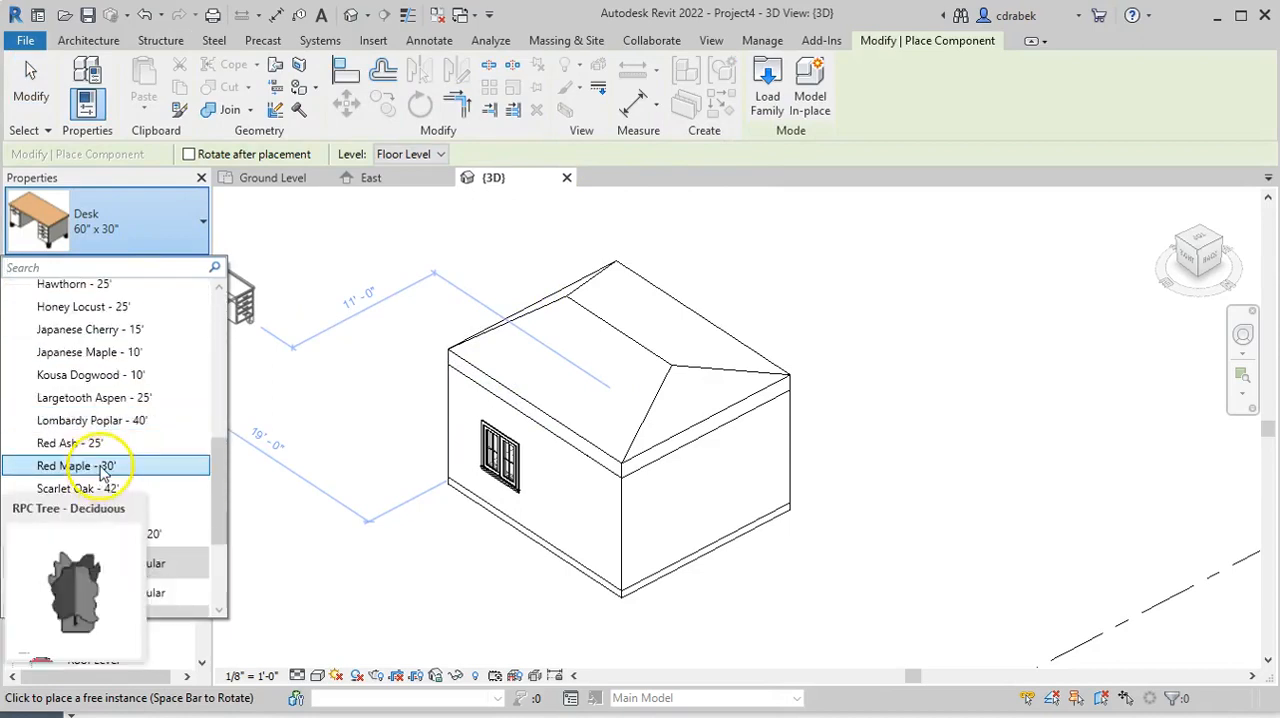
pyautogui.scroll(-3, 108, 466)
pyautogui.scroll(12, 118, 456)
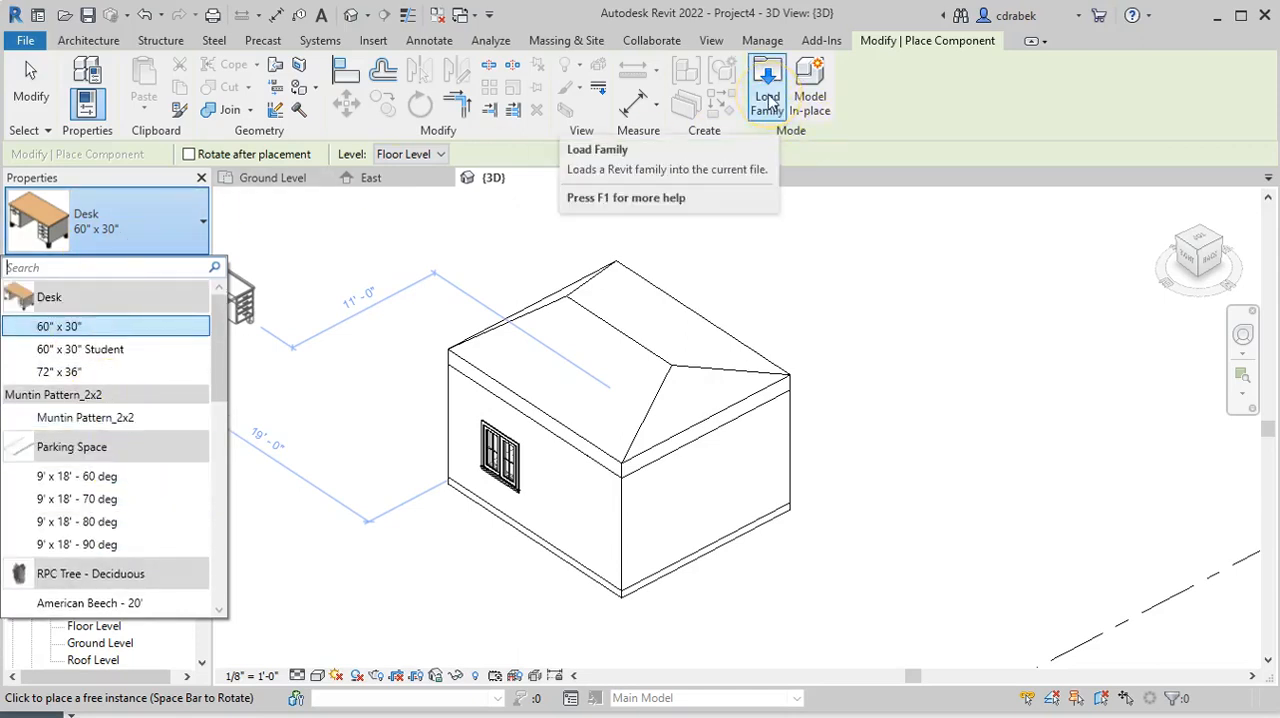
# Load the Bed-Standard family from the Beds folder under Furniture in the Revit library
pyautogui.click(768, 102)
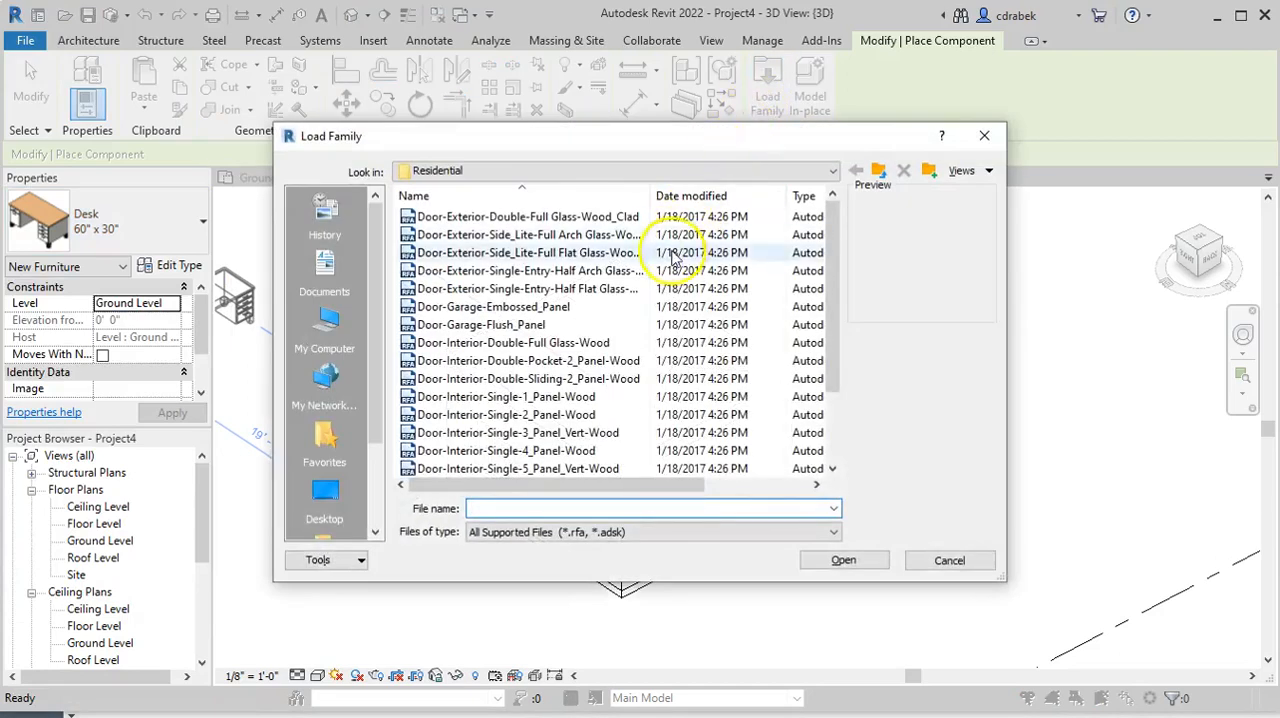
pyautogui.click(832, 172)
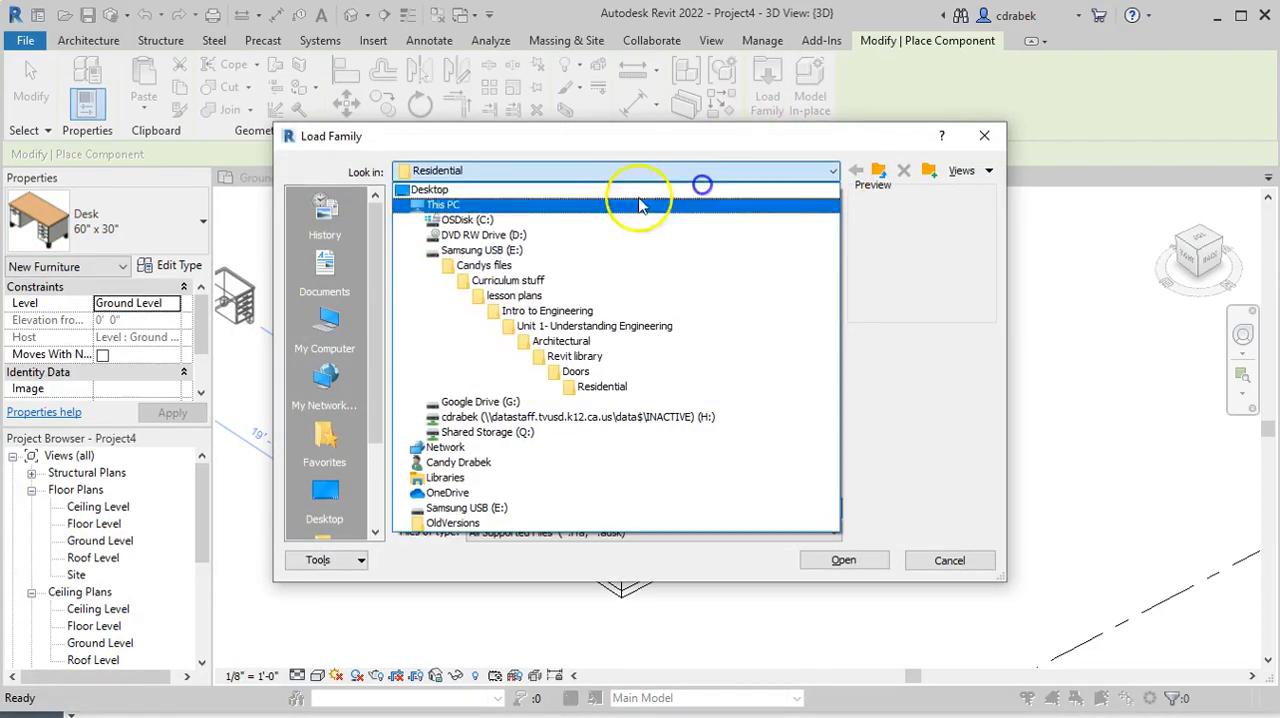
pyautogui.click(590, 358)
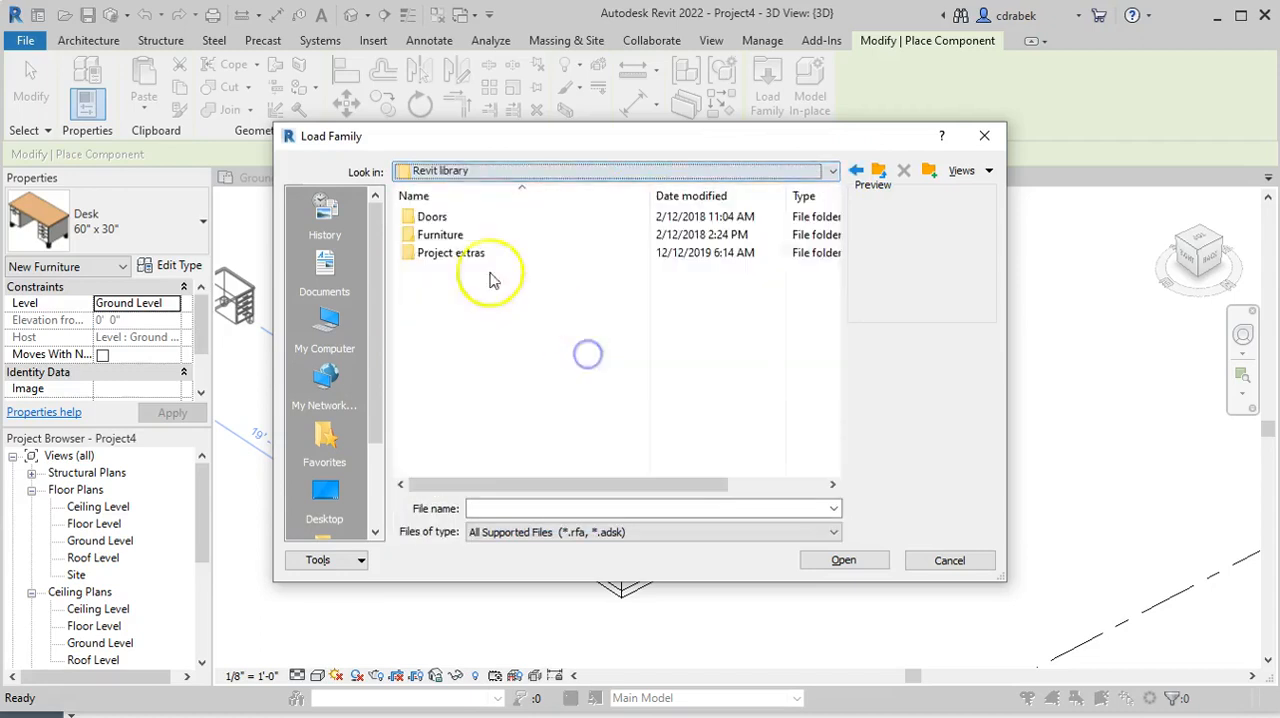
pyautogui.doubleClick(440, 237)
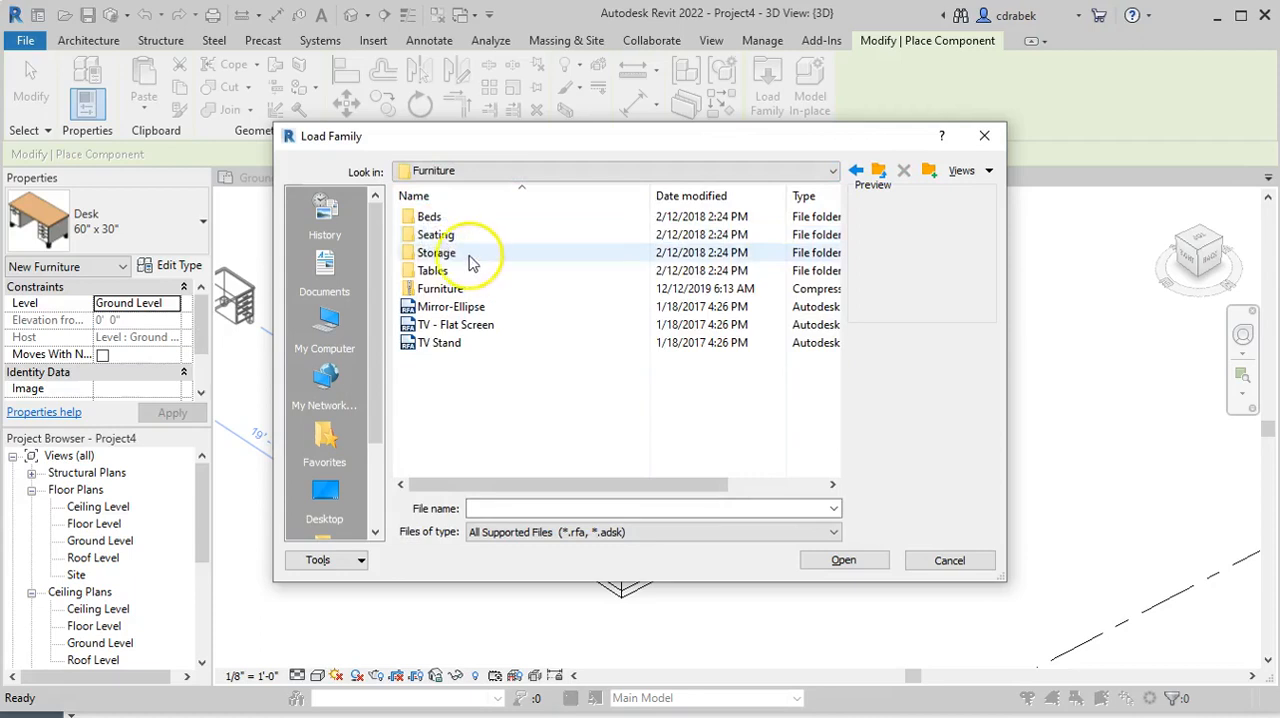
pyautogui.doubleClick(440, 217)
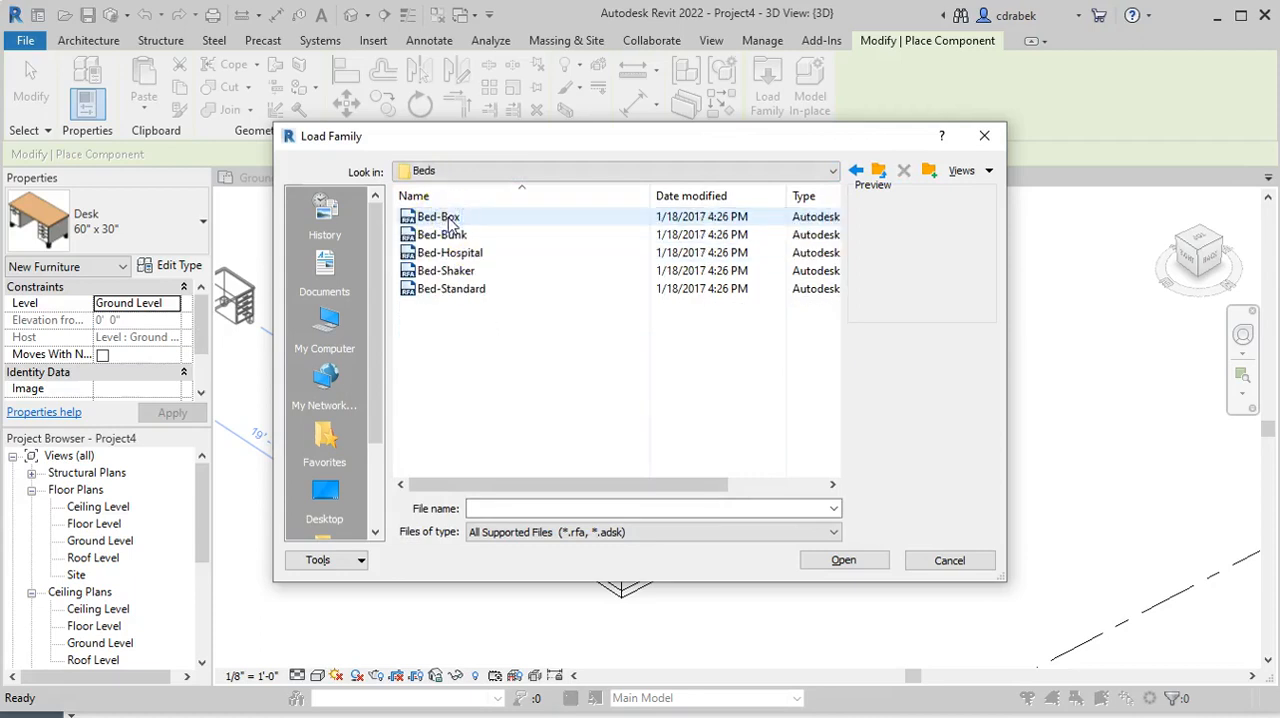
pyautogui.click(459, 236)
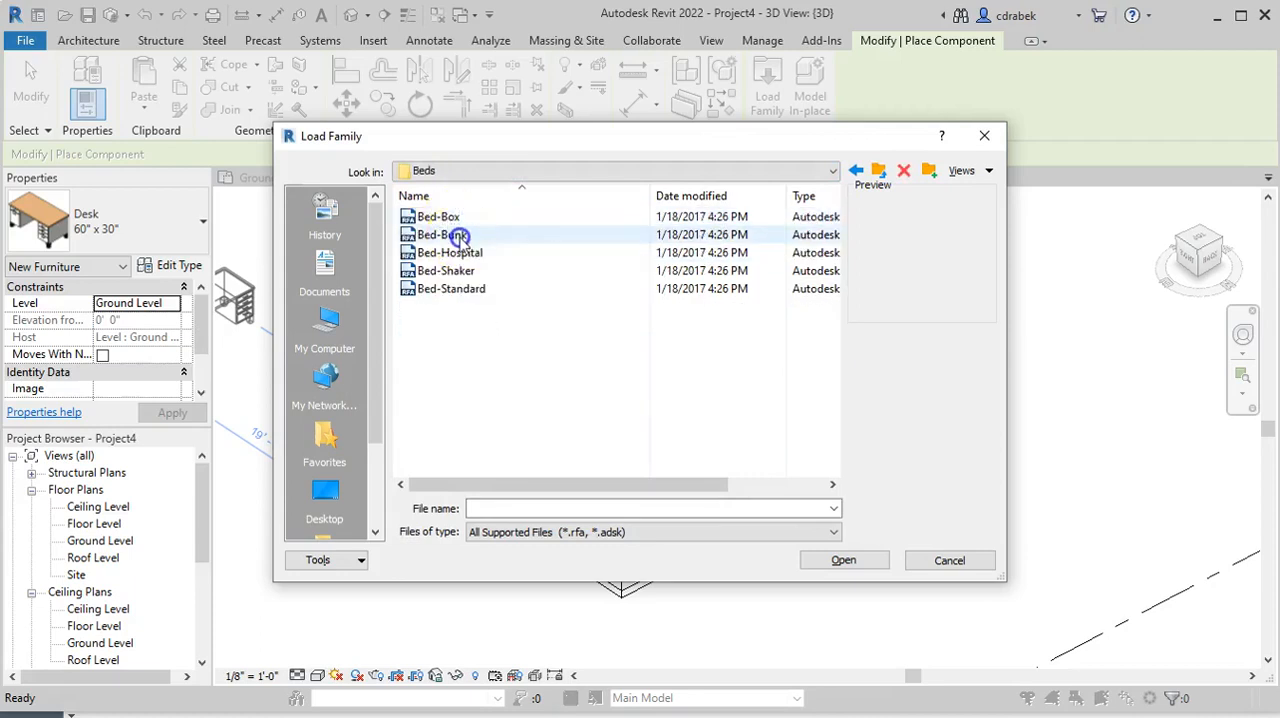
pyautogui.click(461, 289)
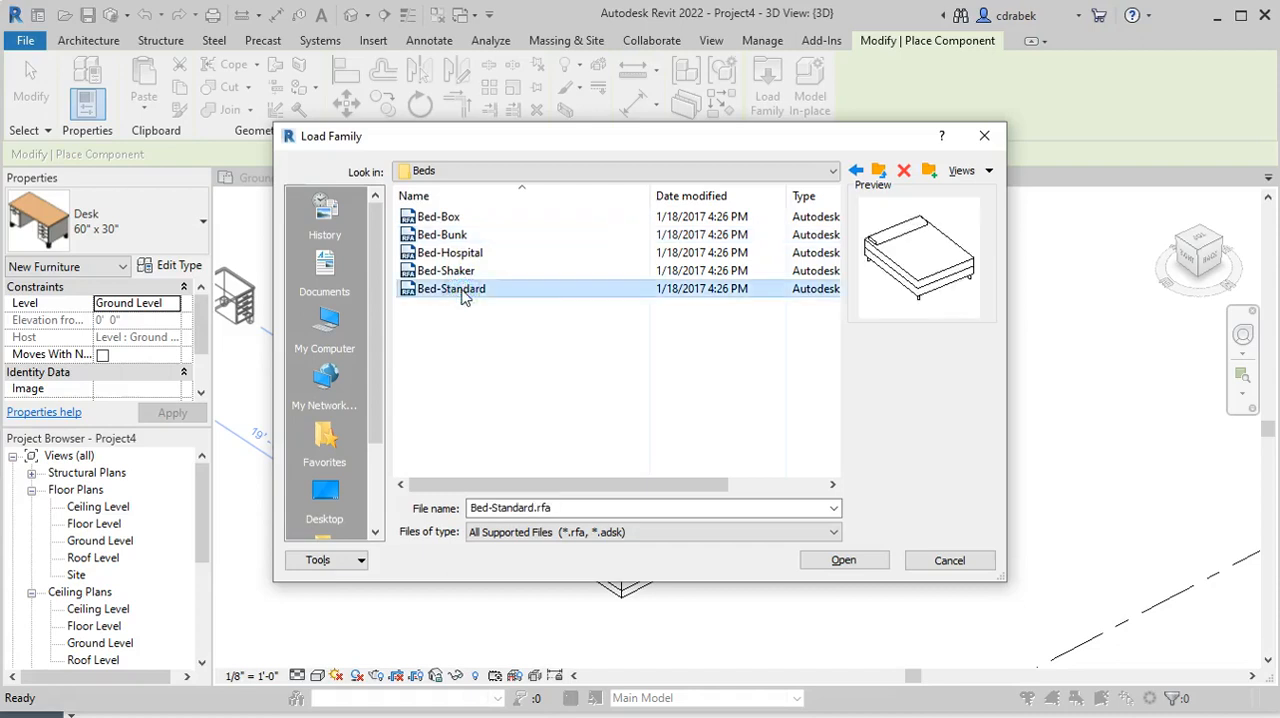
pyautogui.click(828, 562)
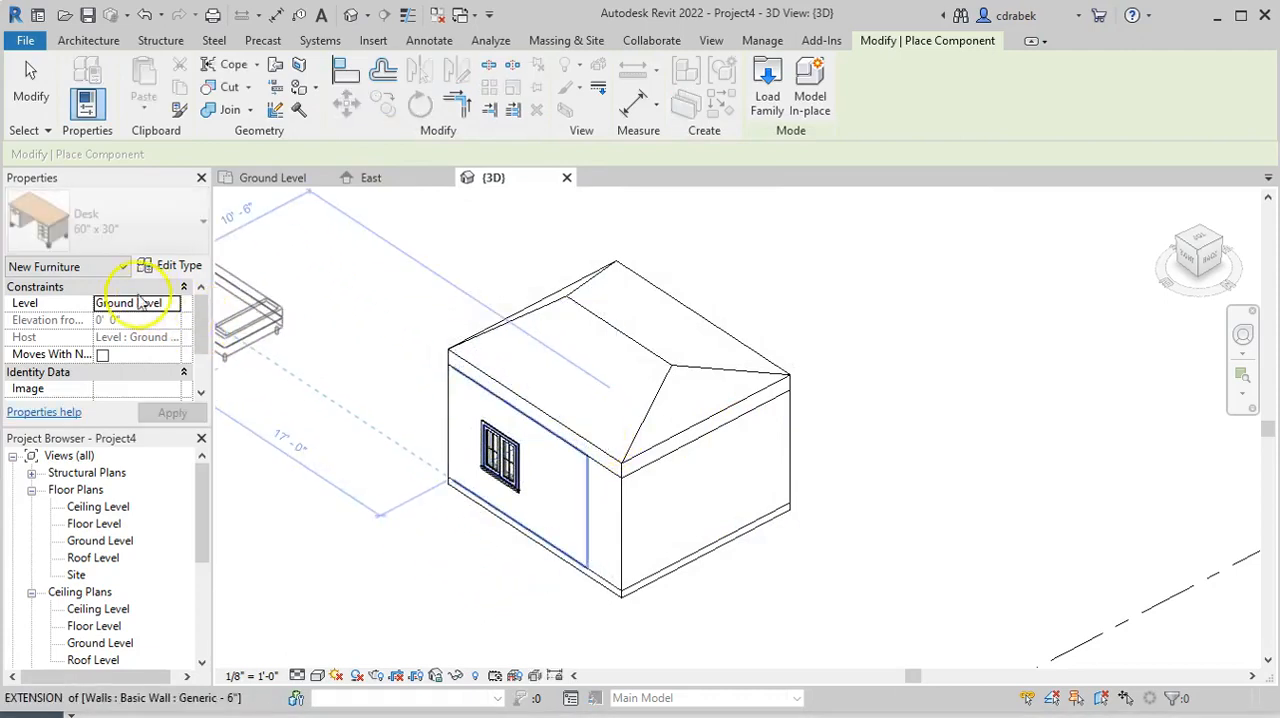
# Set the bed's level to Floor Level, place one Double 54" x 75" bed inside the house and end the placement
pyautogui.click(173, 303)
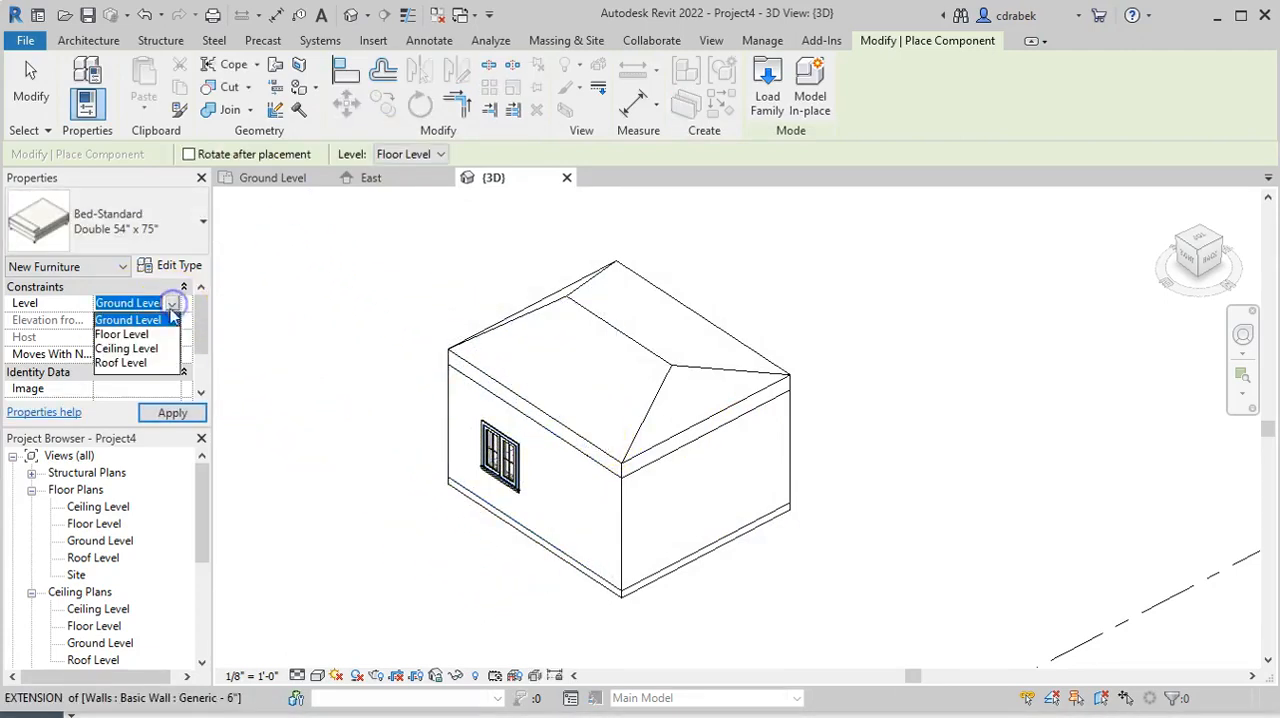
pyautogui.click(145, 334)
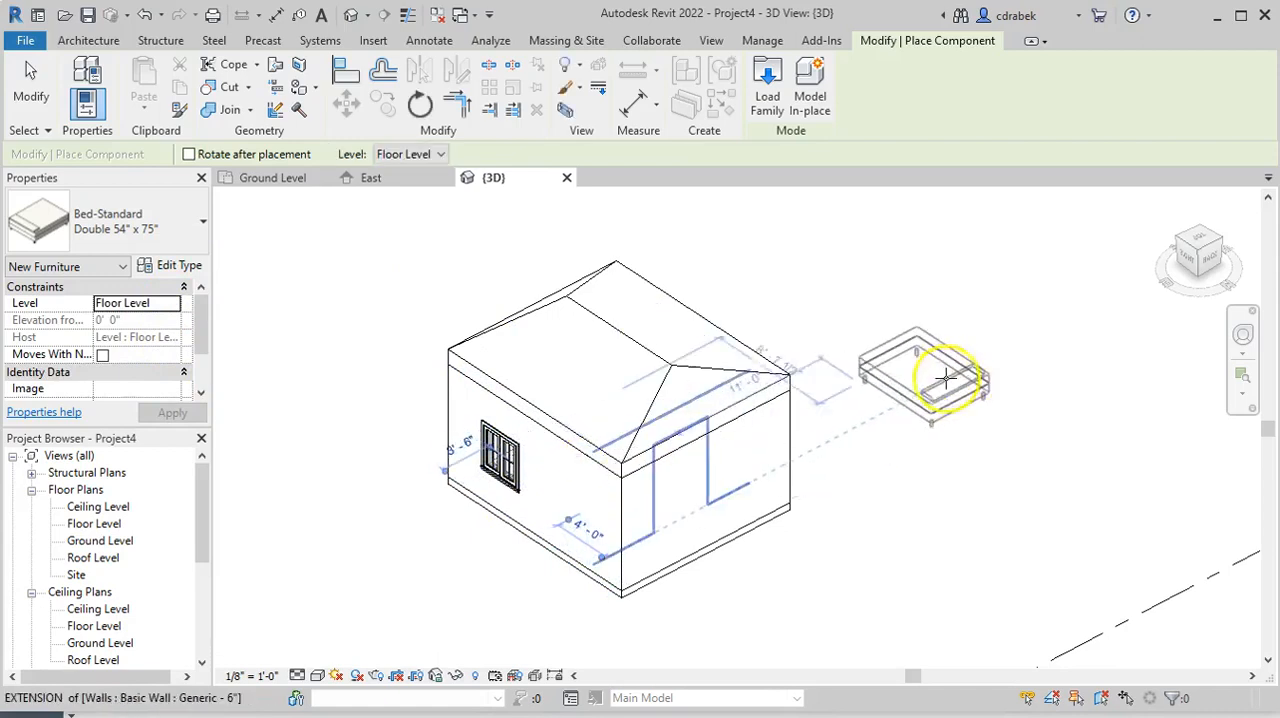
pyautogui.rightClick(853, 347)
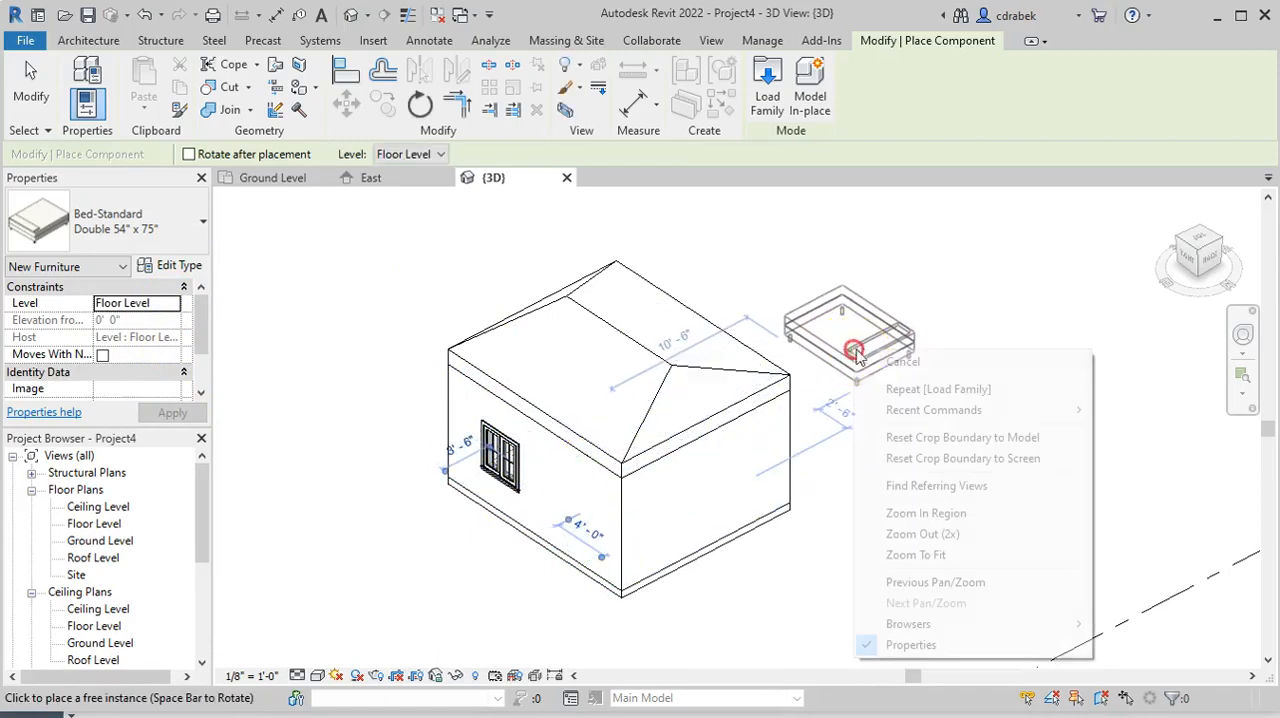
pyautogui.click(885, 363)
pyautogui.rightClick(875, 346)
pyautogui.click(893, 355)
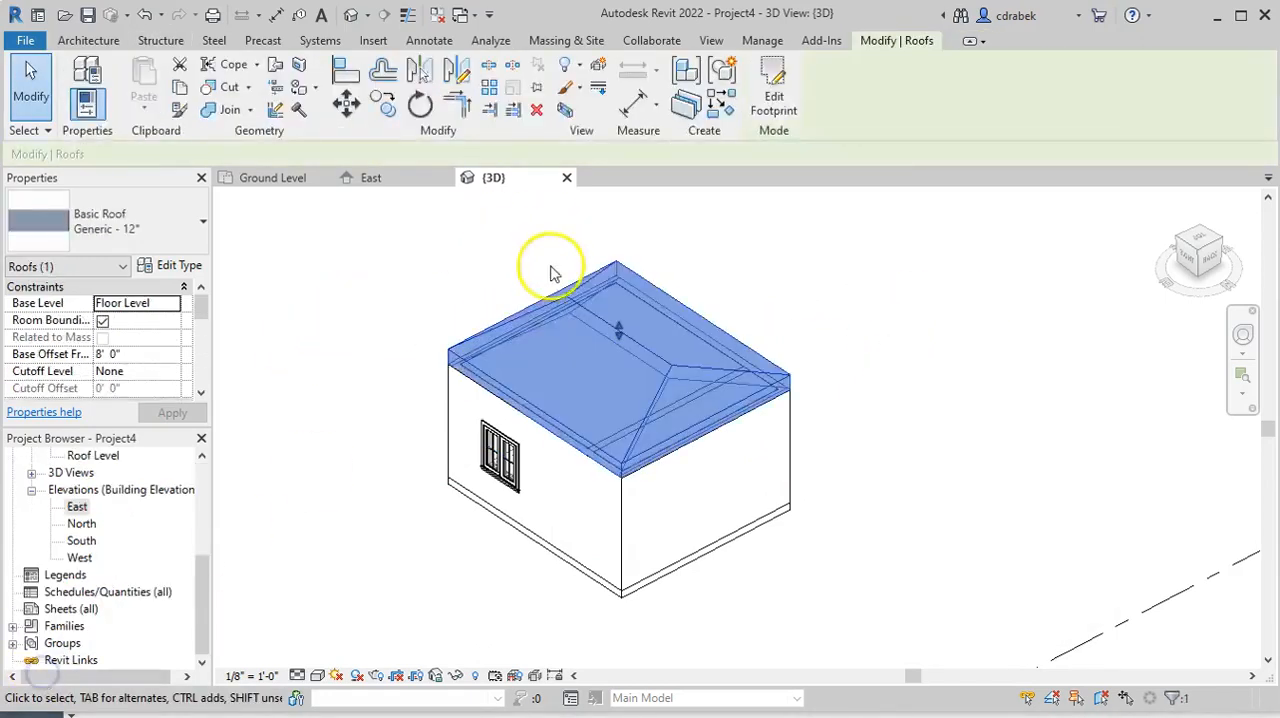
# Hide the roof and the ceiling elements of the house in the 3D view
pyautogui.rightClick(533, 318)
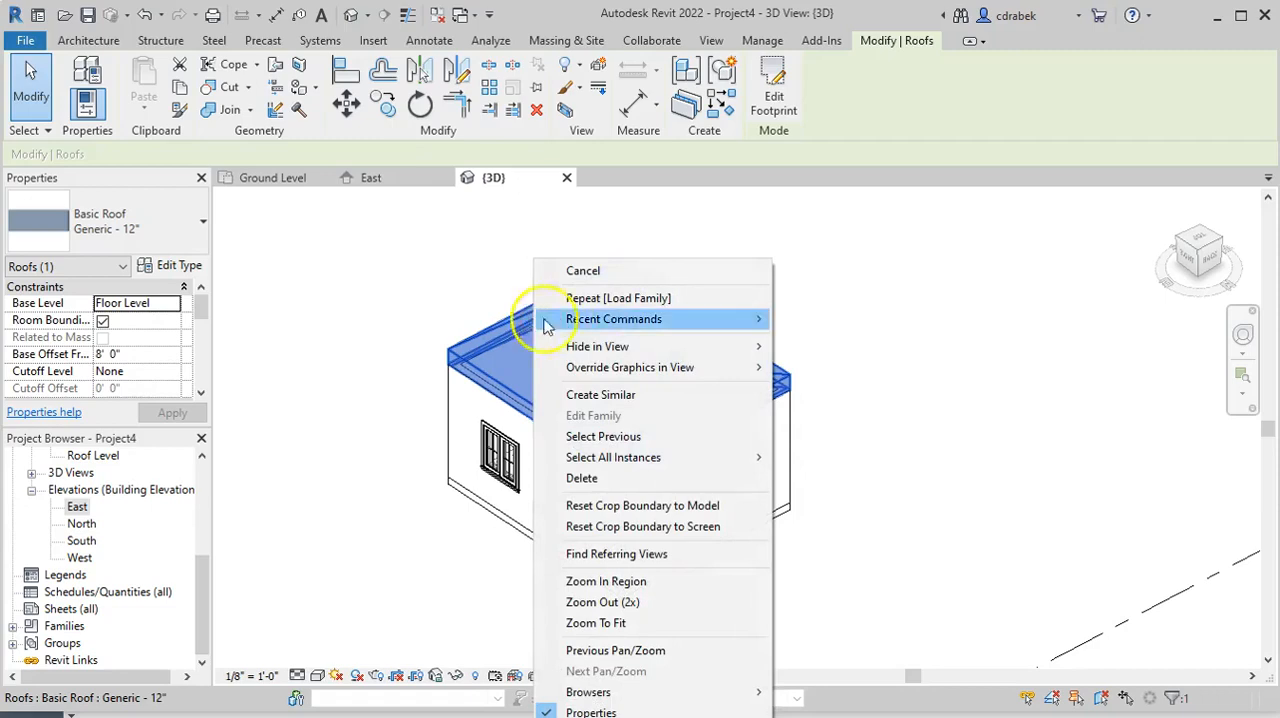
pyautogui.moveTo(610, 352)
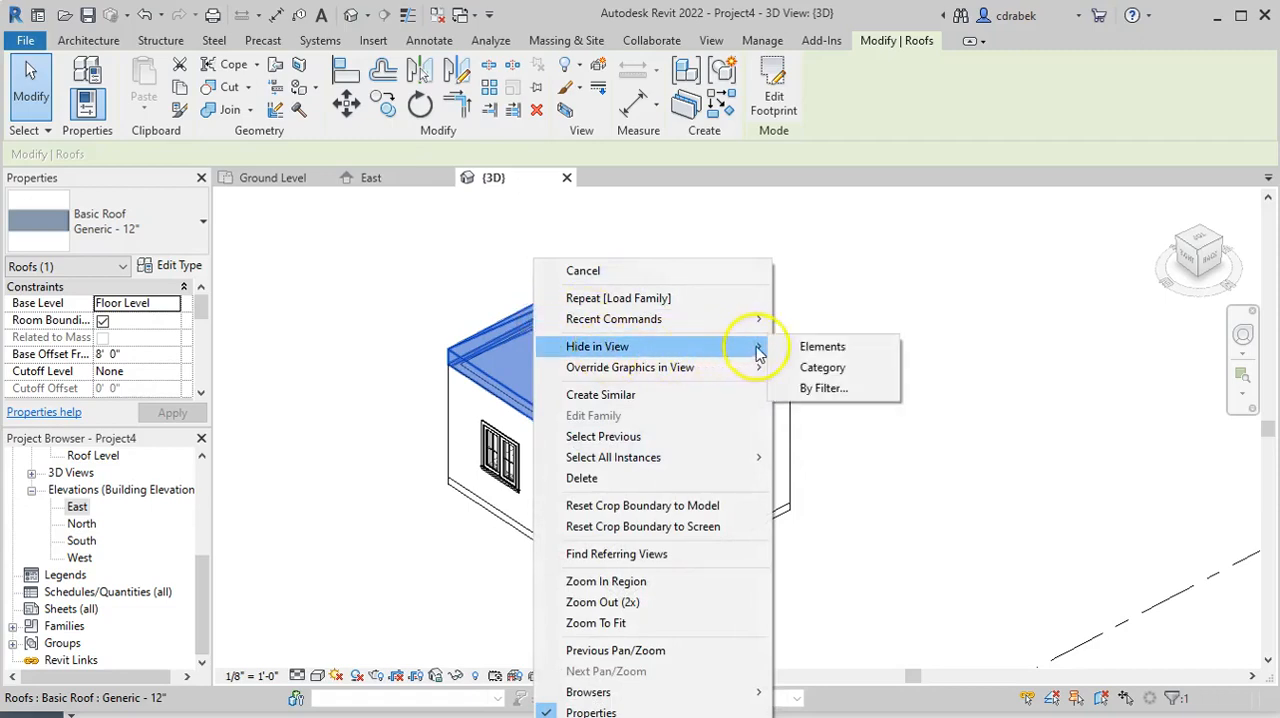
pyautogui.click(816, 346)
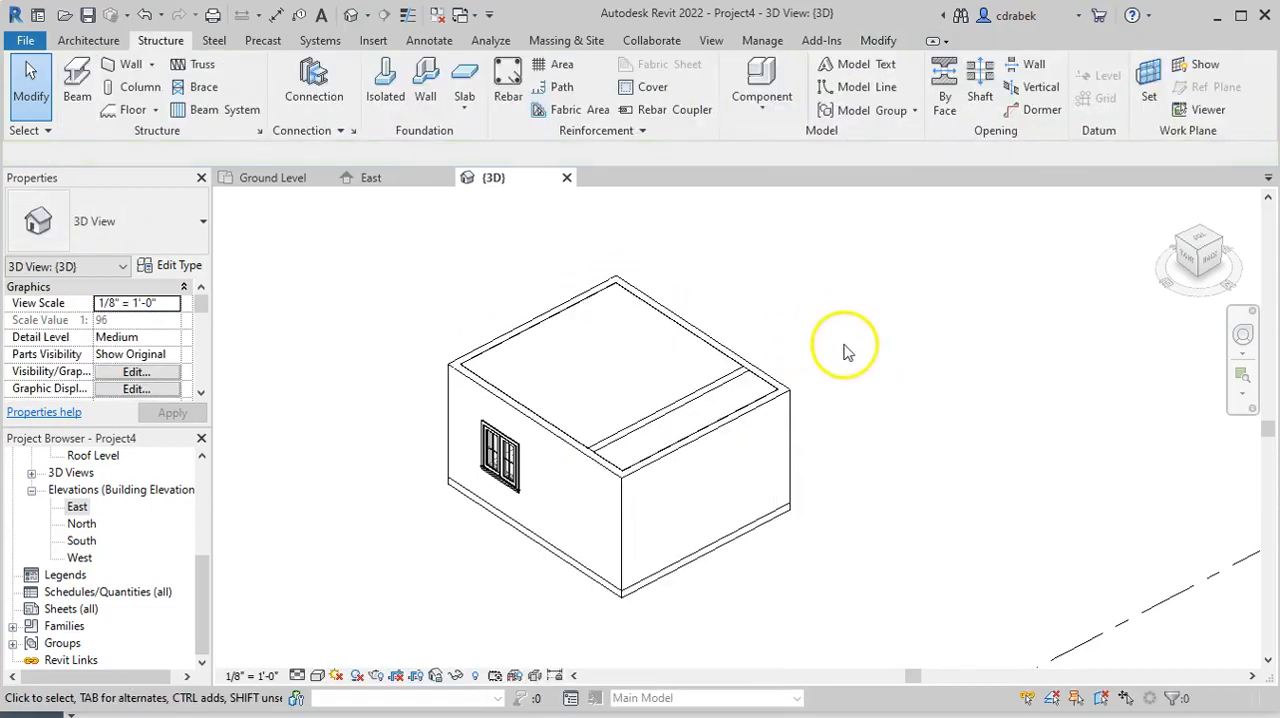
pyautogui.click(514, 338)
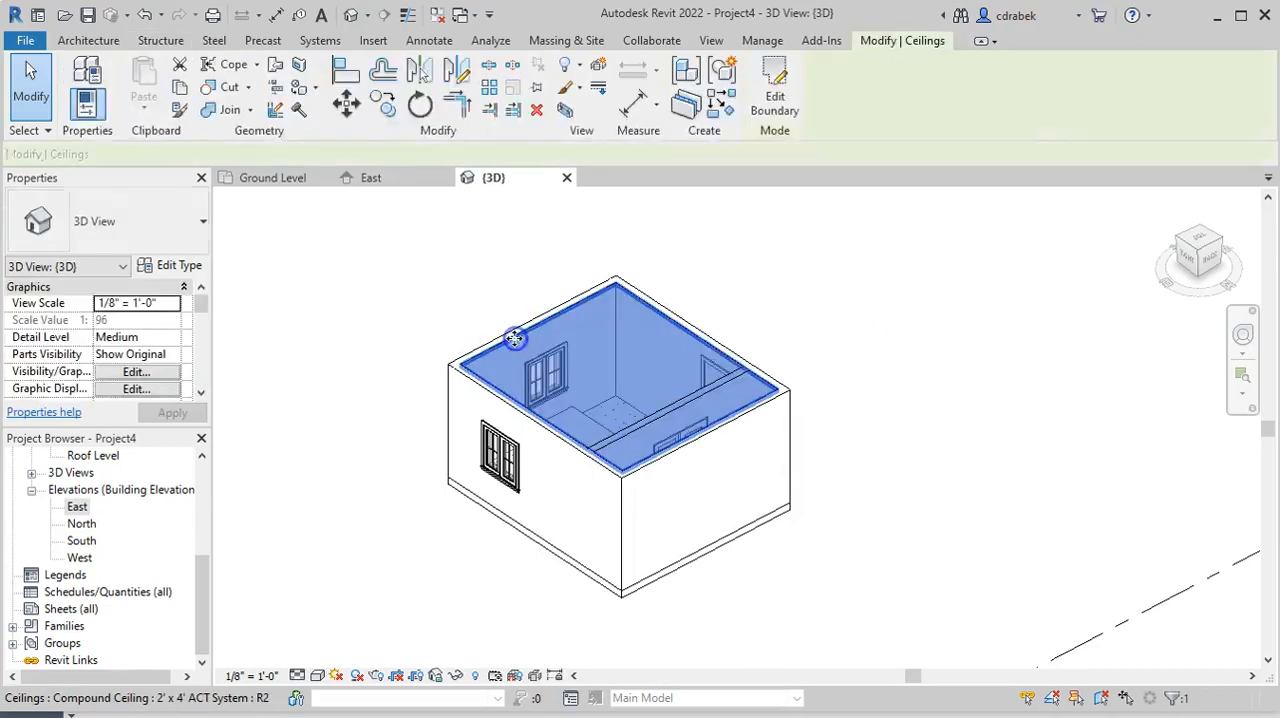
pyautogui.rightClick(514, 338)
pyautogui.moveTo(520, 346)
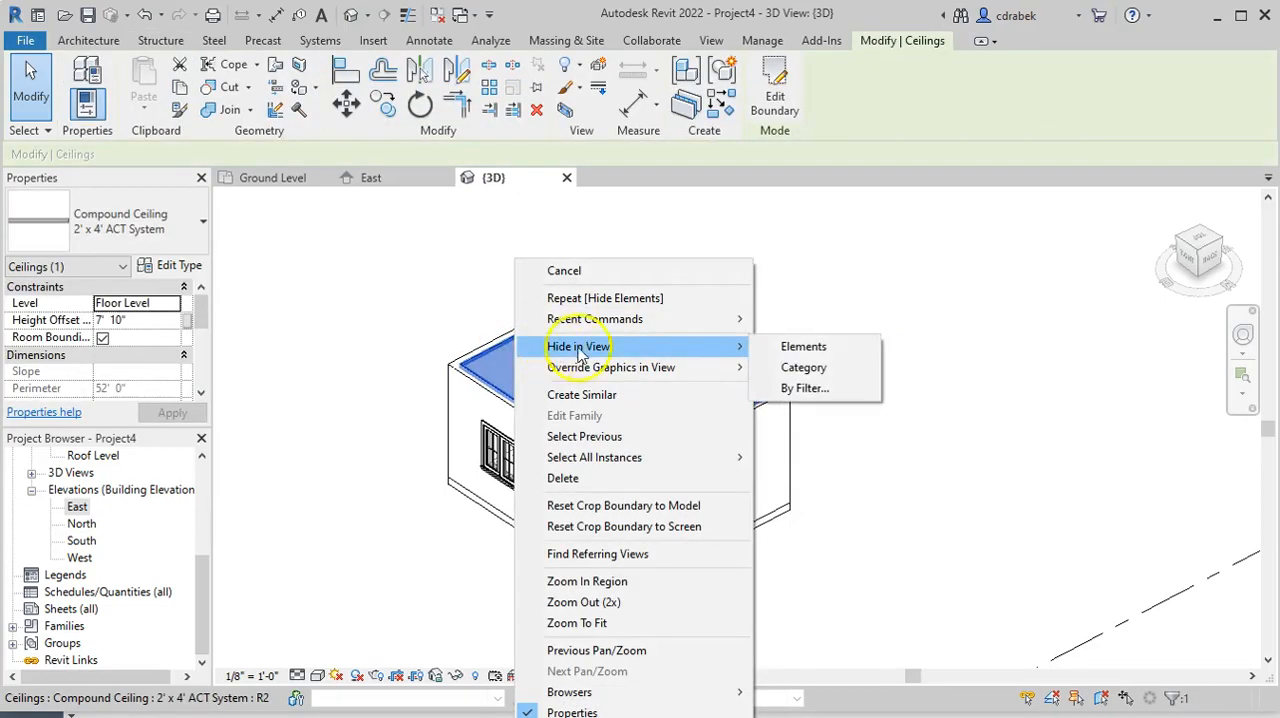
pyautogui.click(805, 346)
# Open the Ground Level floor plan and move the bed closer to the room's right wall
pyautogui.keyDown('shift'); pyautogui.moveTo(826, 348); pyautogui.dragTo(1057, 316, button='middle'); pyautogui.keyUp('shift')
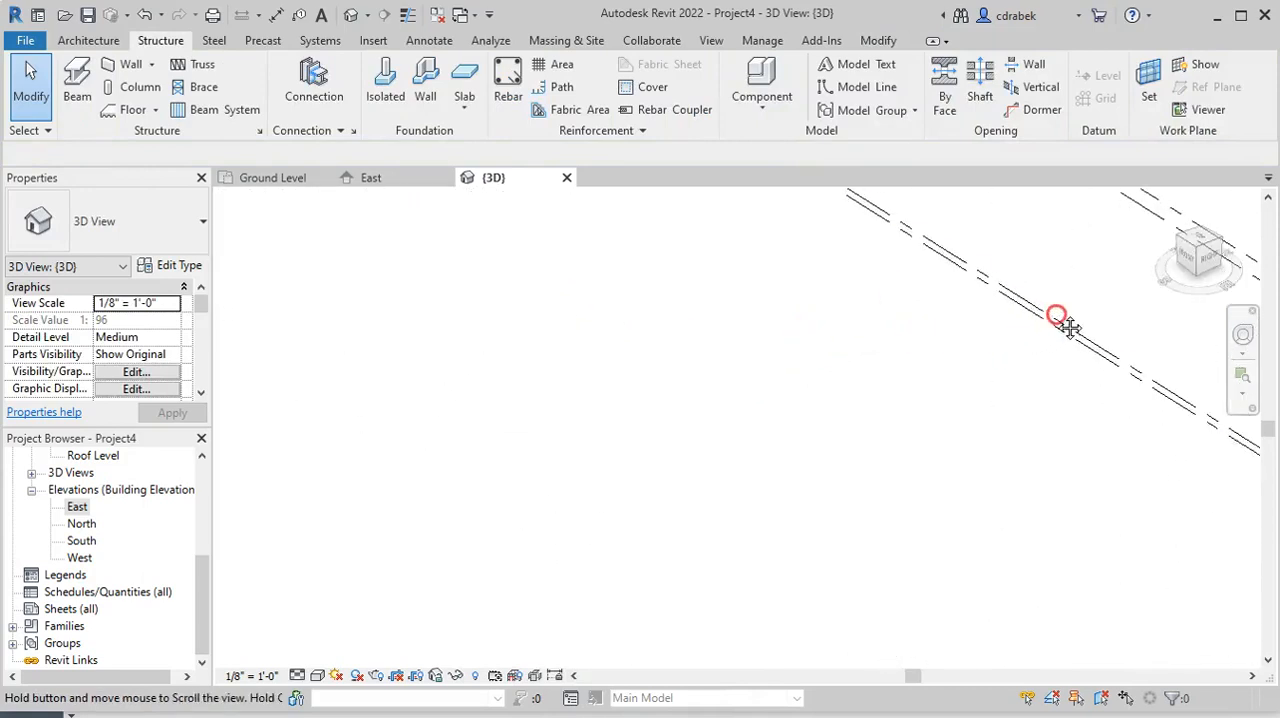
pyautogui.click(1185, 245)
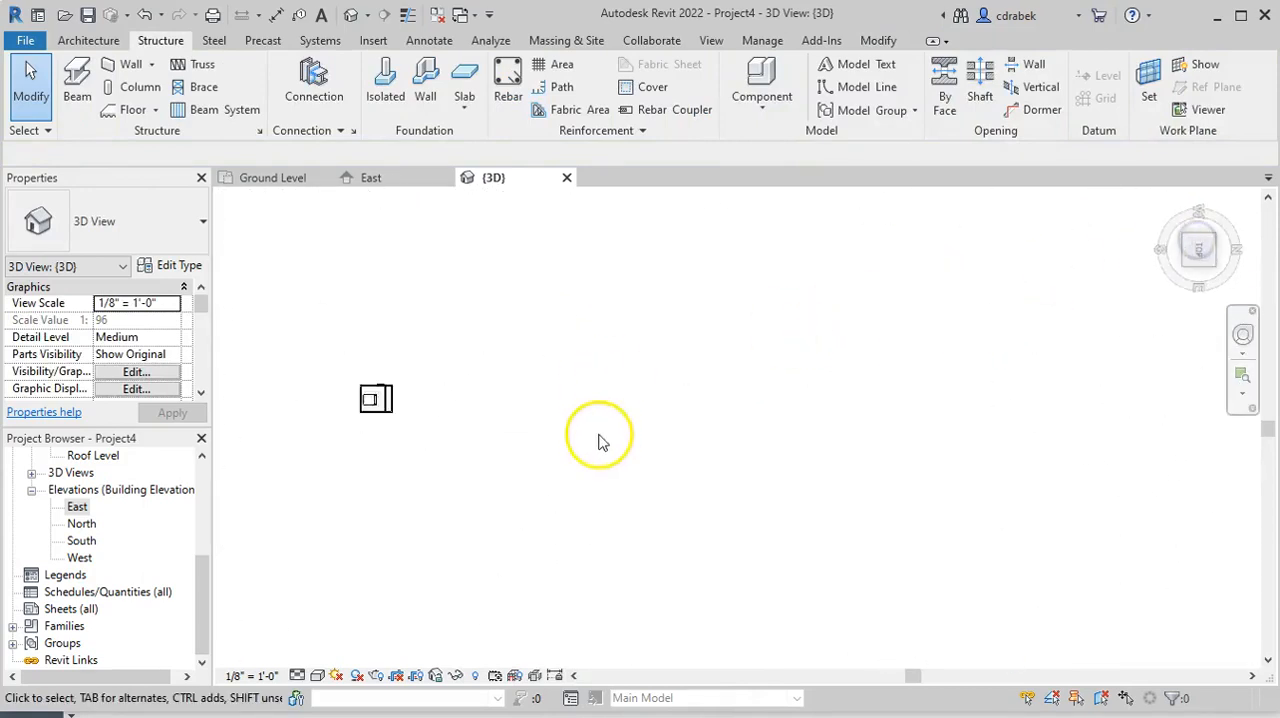
pyautogui.click(273, 177)
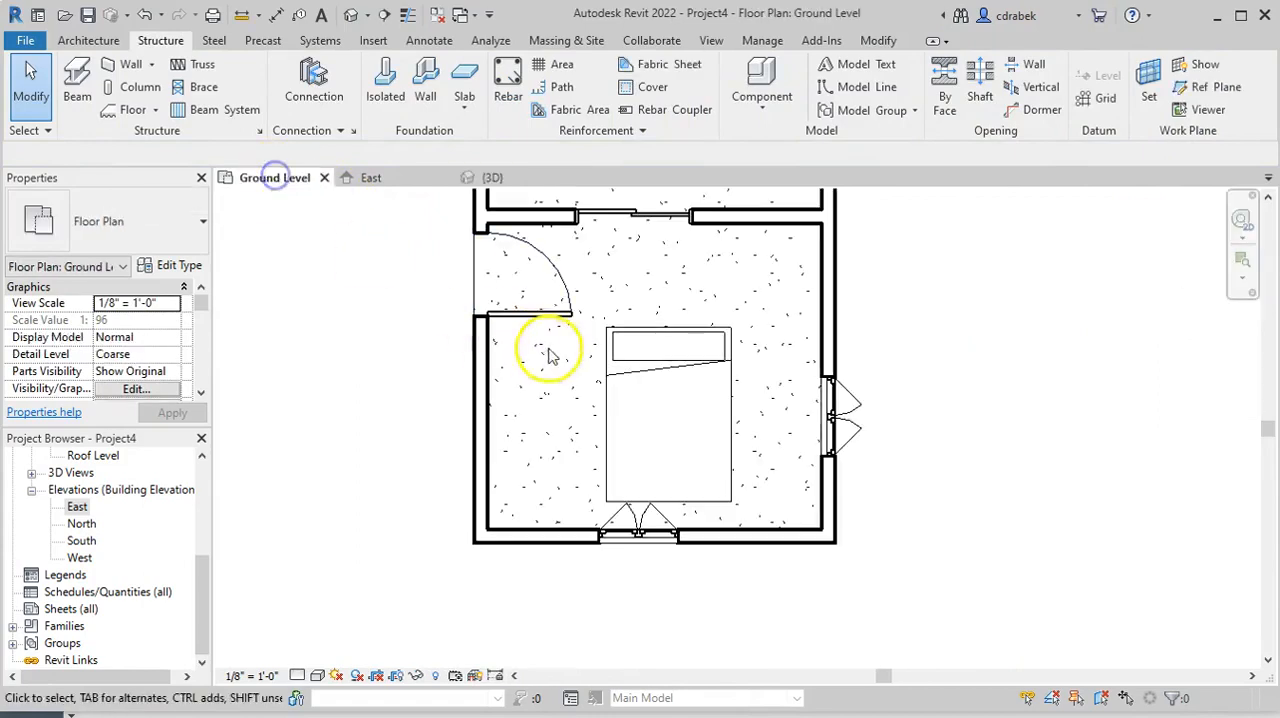
pyautogui.moveTo(679, 397); pyautogui.dragTo(748, 336)
# Rotate the bed 90° clockwise about its center so its head faces the right wall
pyautogui.click(684, 367)
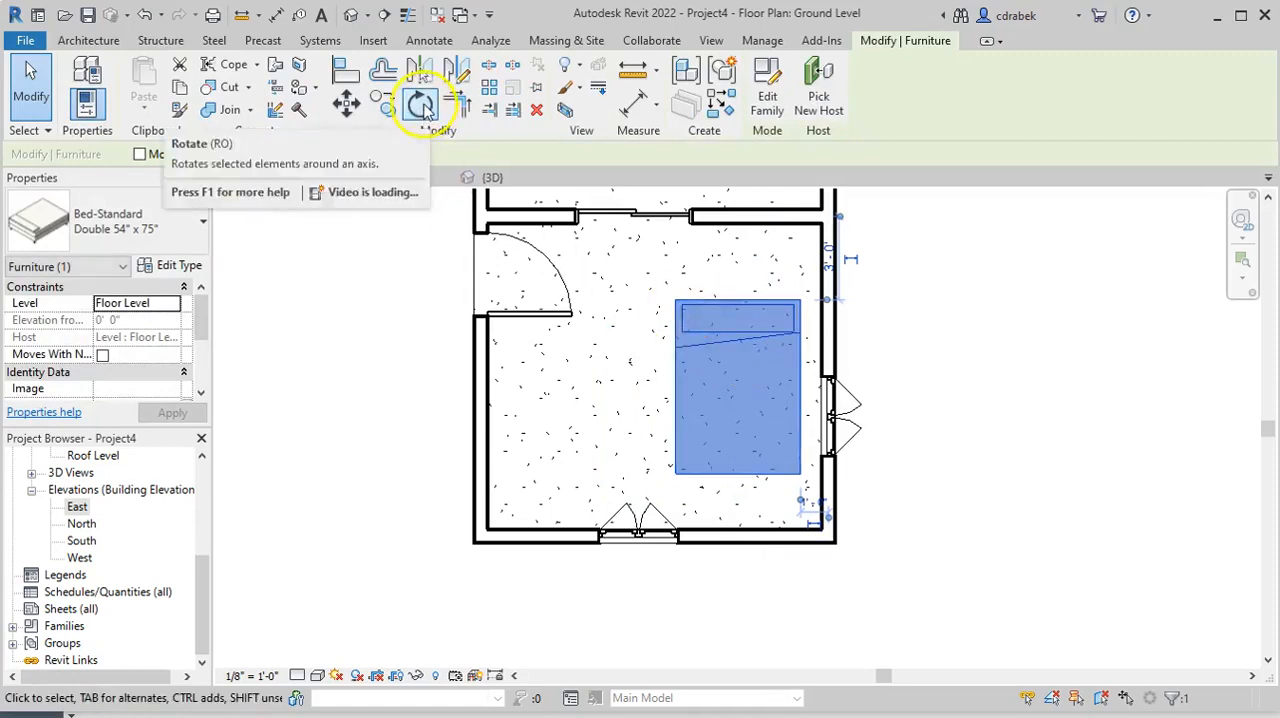
pyautogui.click(418, 105)
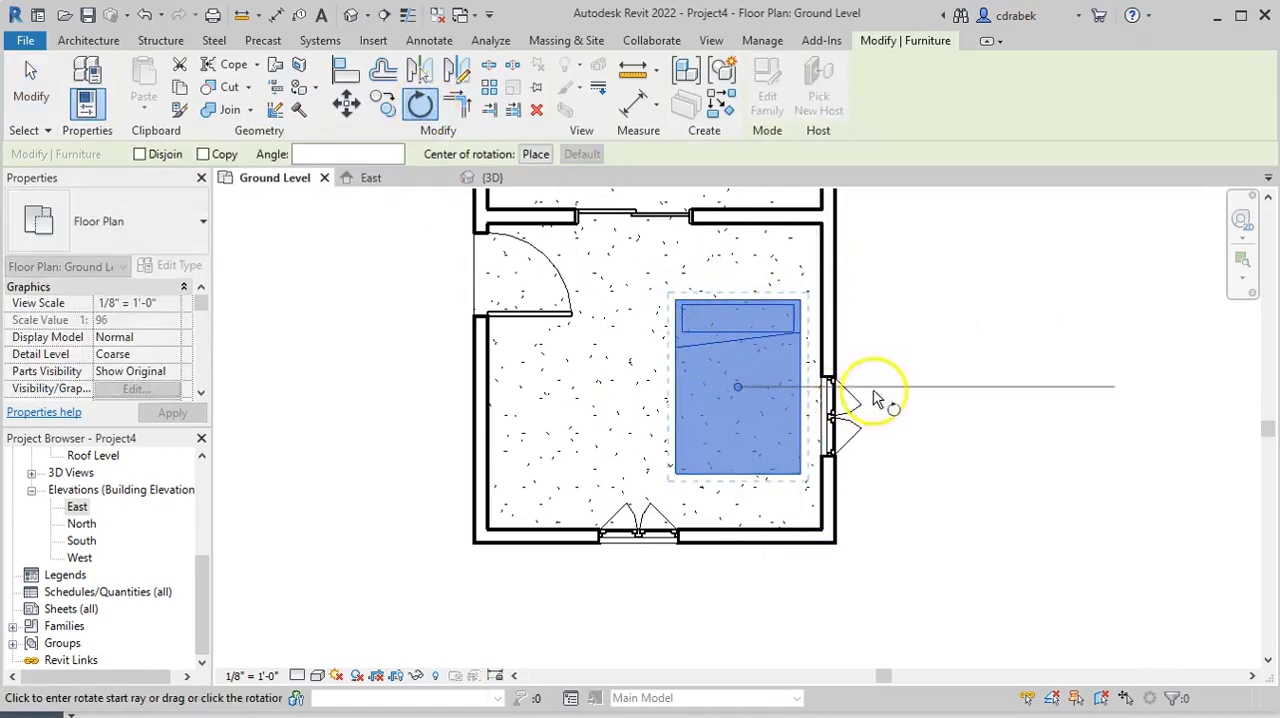
pyautogui.click(737, 274)
pyautogui.click(920, 386)
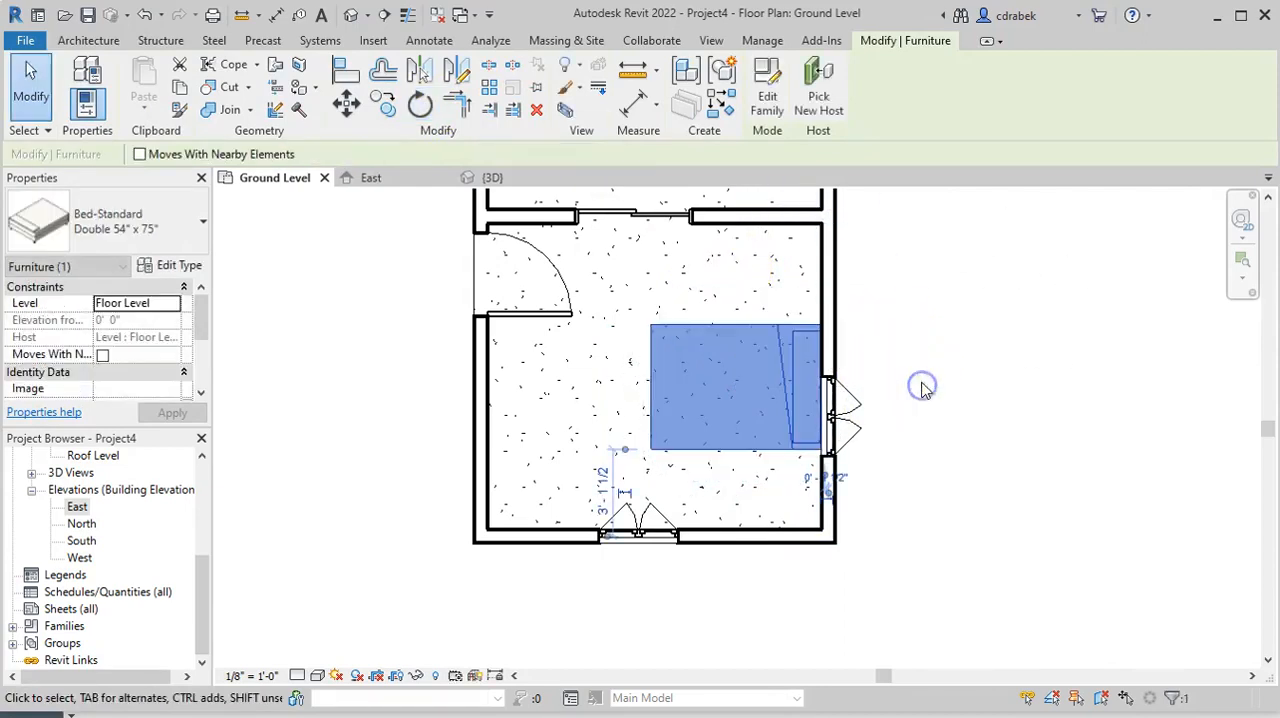
# Rotate the bed 180° about its center and move it into the room's lower-left corner against both walls
pyautogui.click(746, 392)
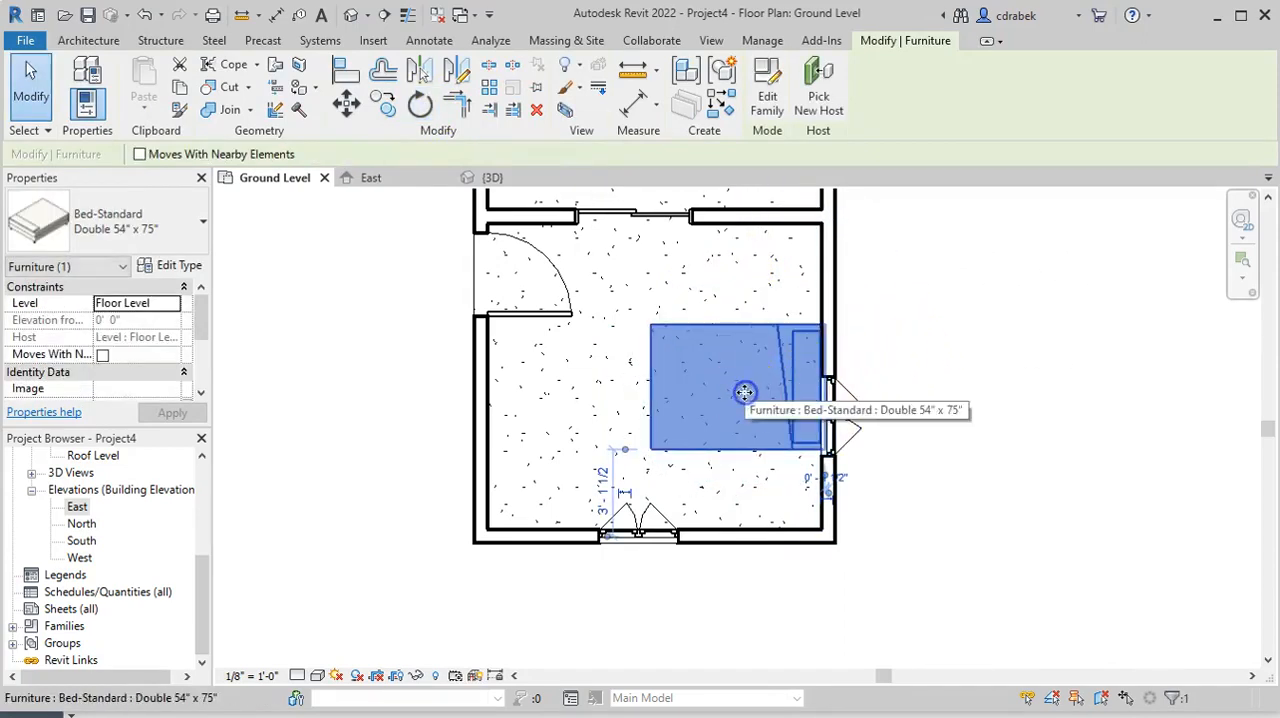
pyautogui.click(421, 106)
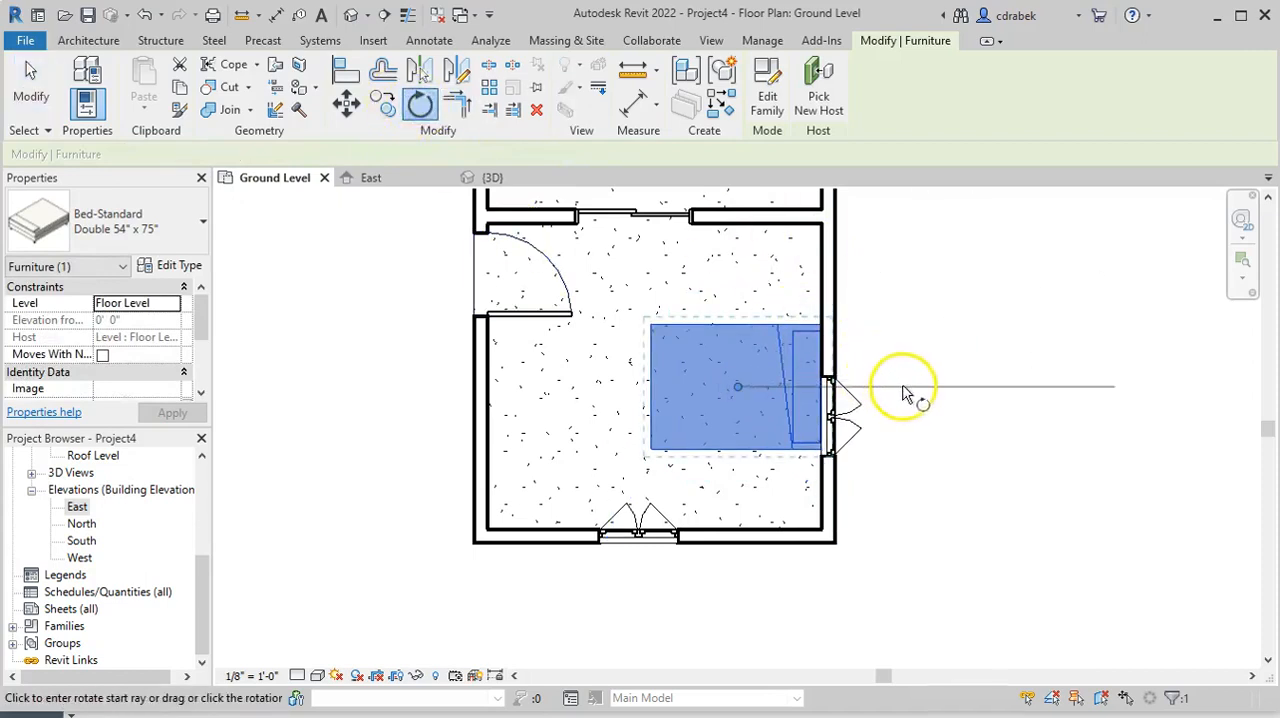
pyautogui.click(905, 386)
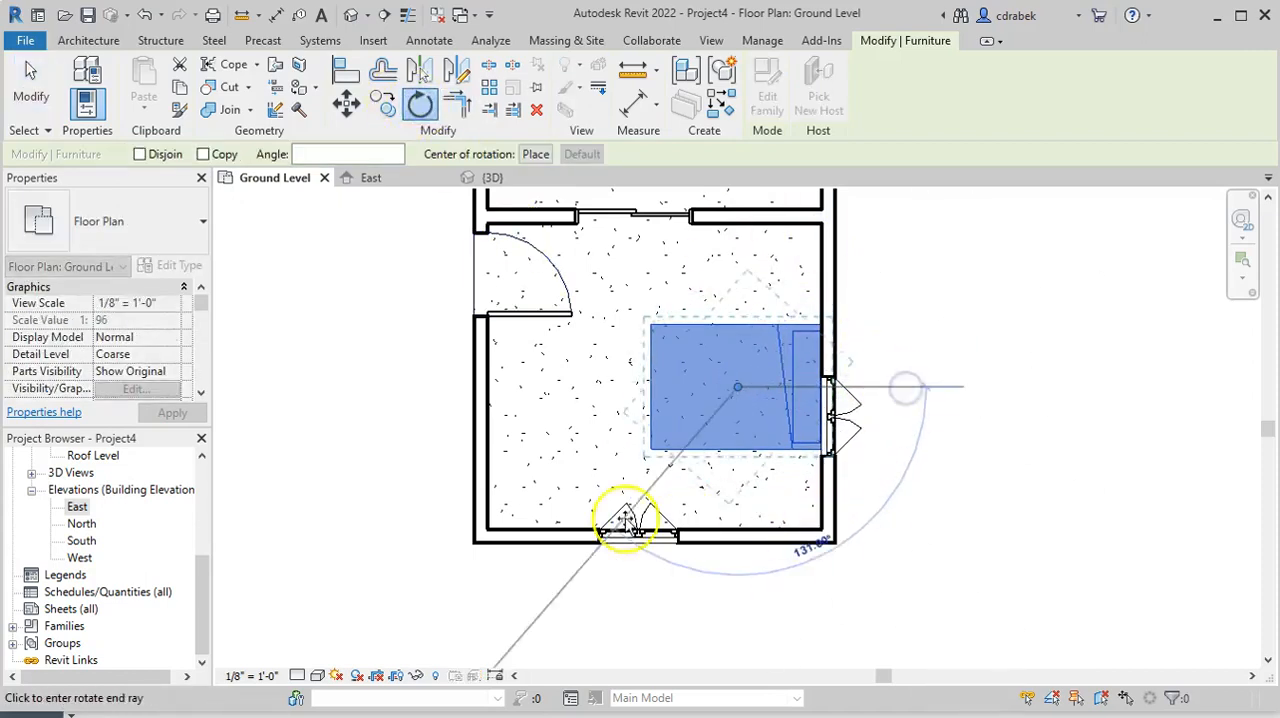
pyautogui.click(435, 392)
pyautogui.moveTo(663, 381); pyautogui.dragTo(497, 465)
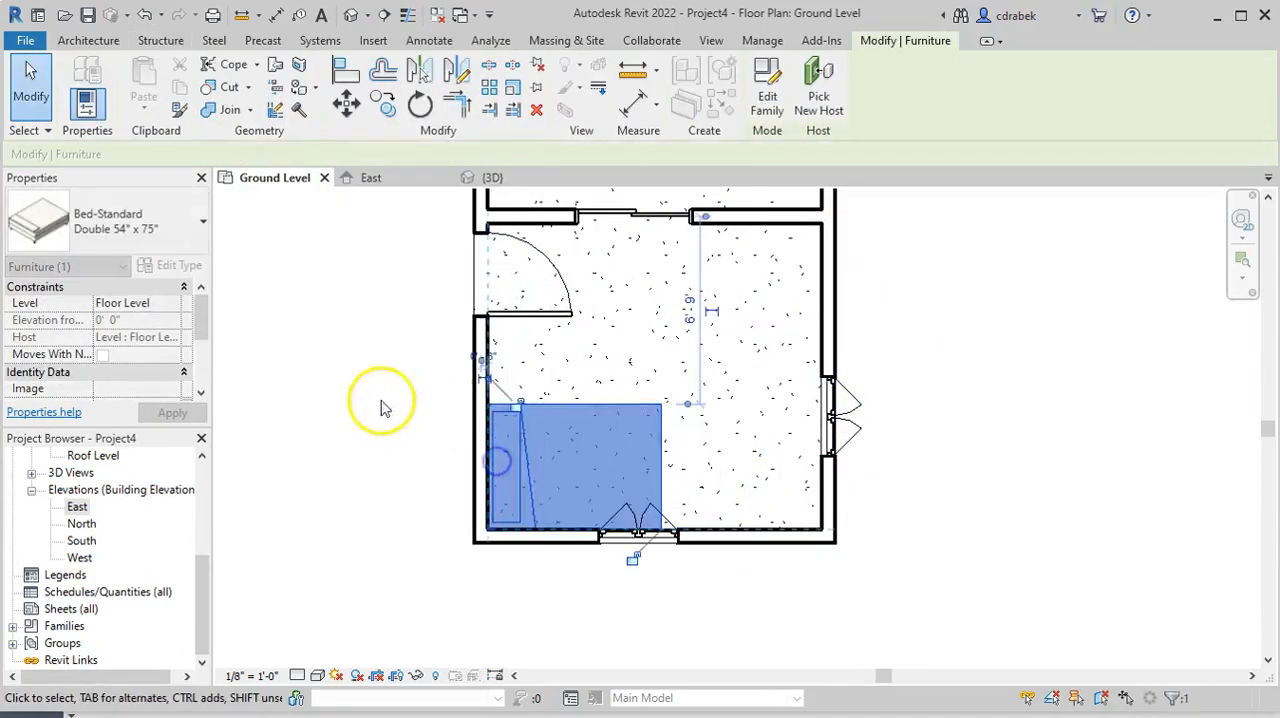
pyautogui.click(358, 401)
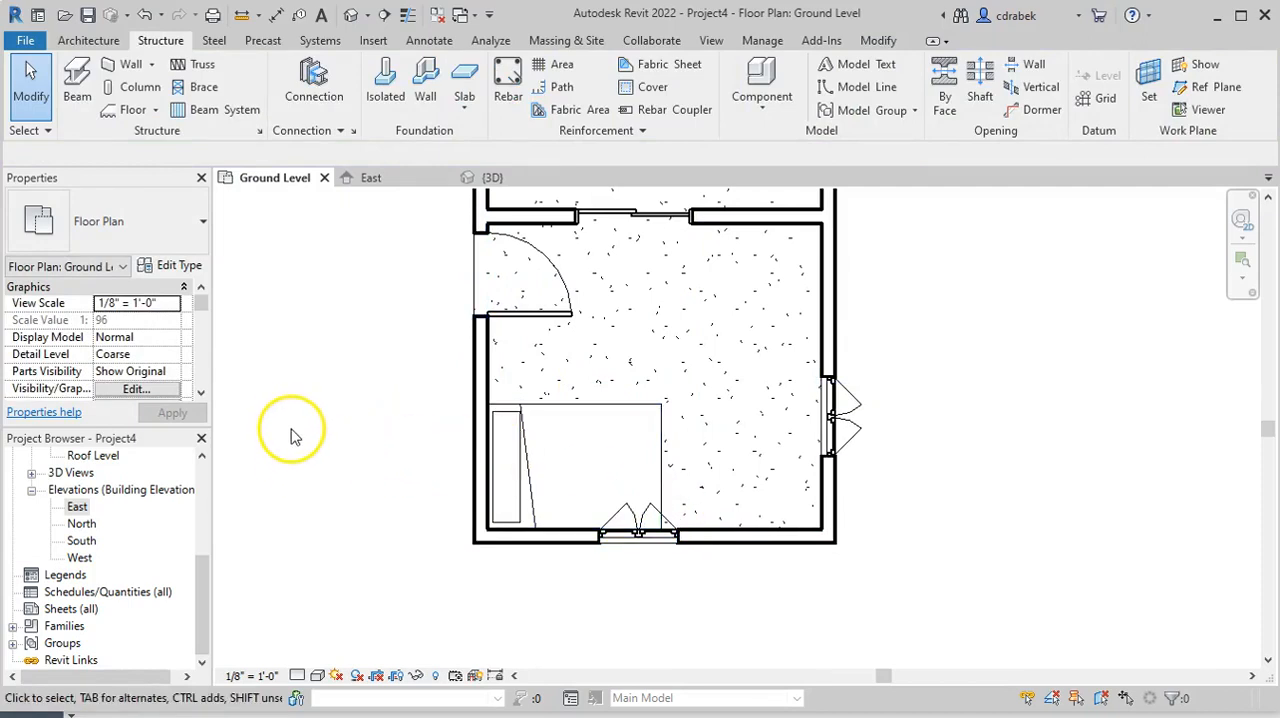
# Open the default 3D view and orbit to an angled view of the house to inspect the bed in the room
pyautogui.click(713, 40)
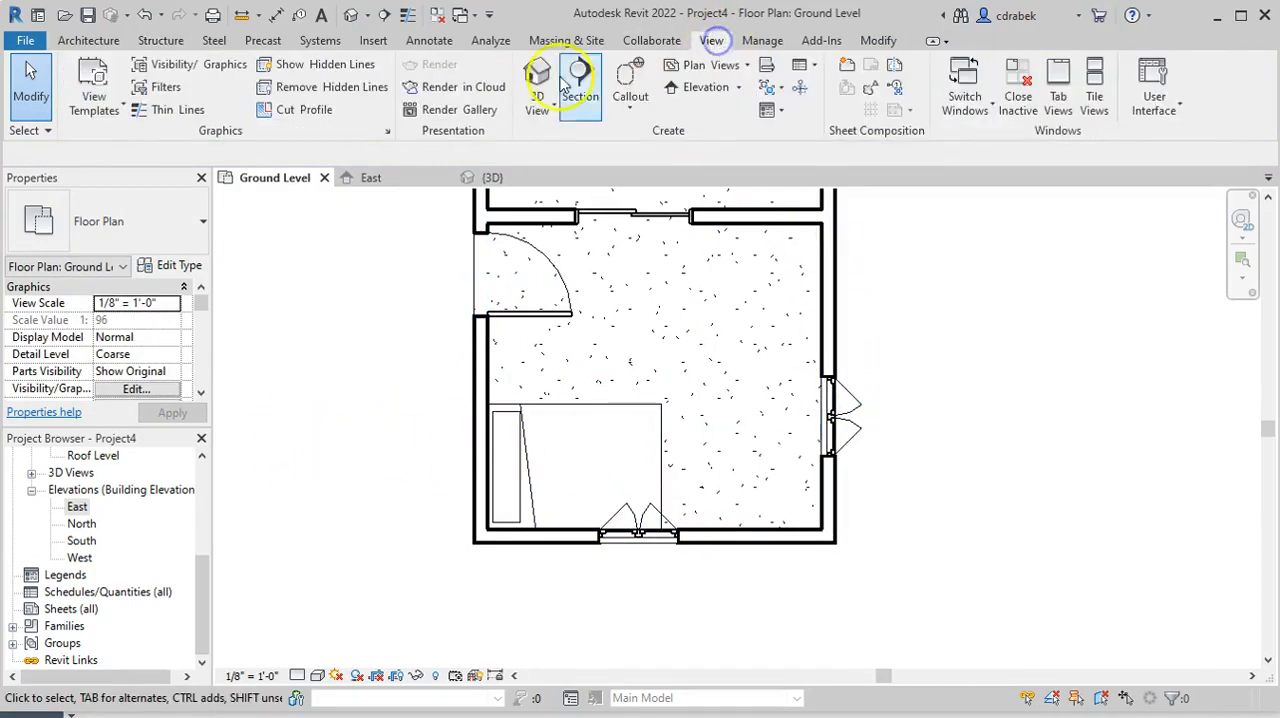
pyautogui.click(533, 98)
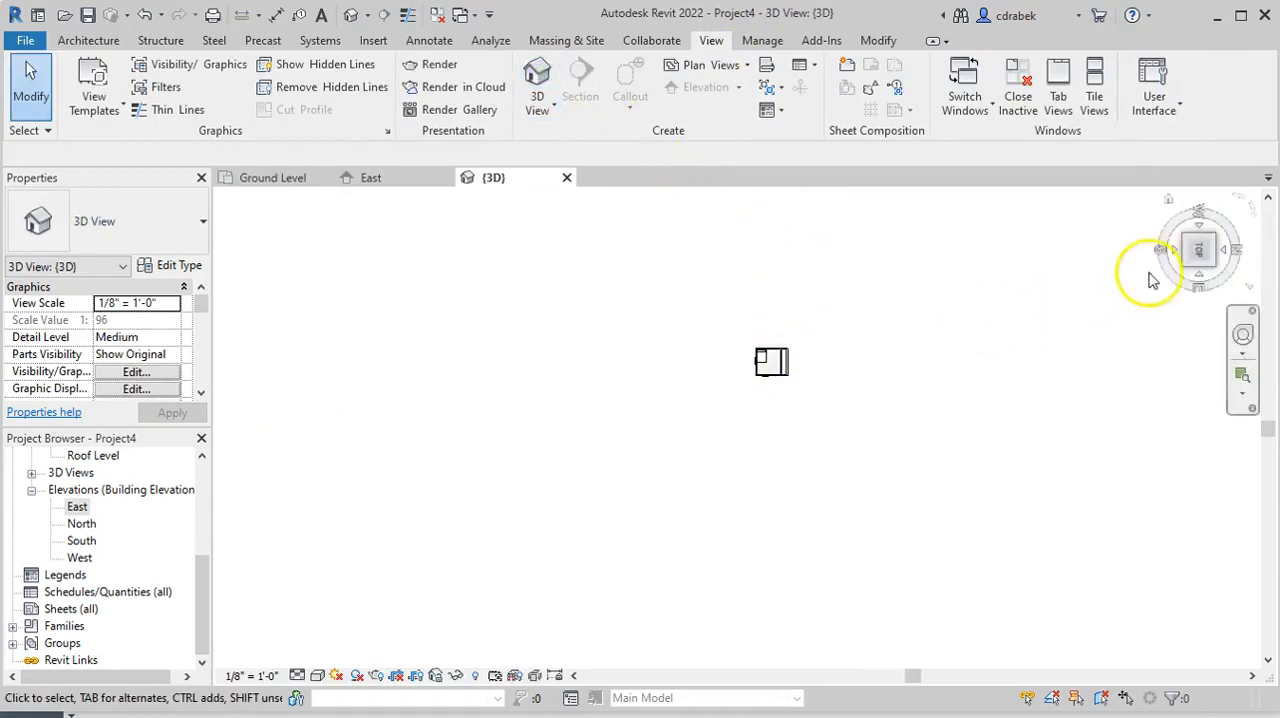
pyautogui.click(1197, 258)
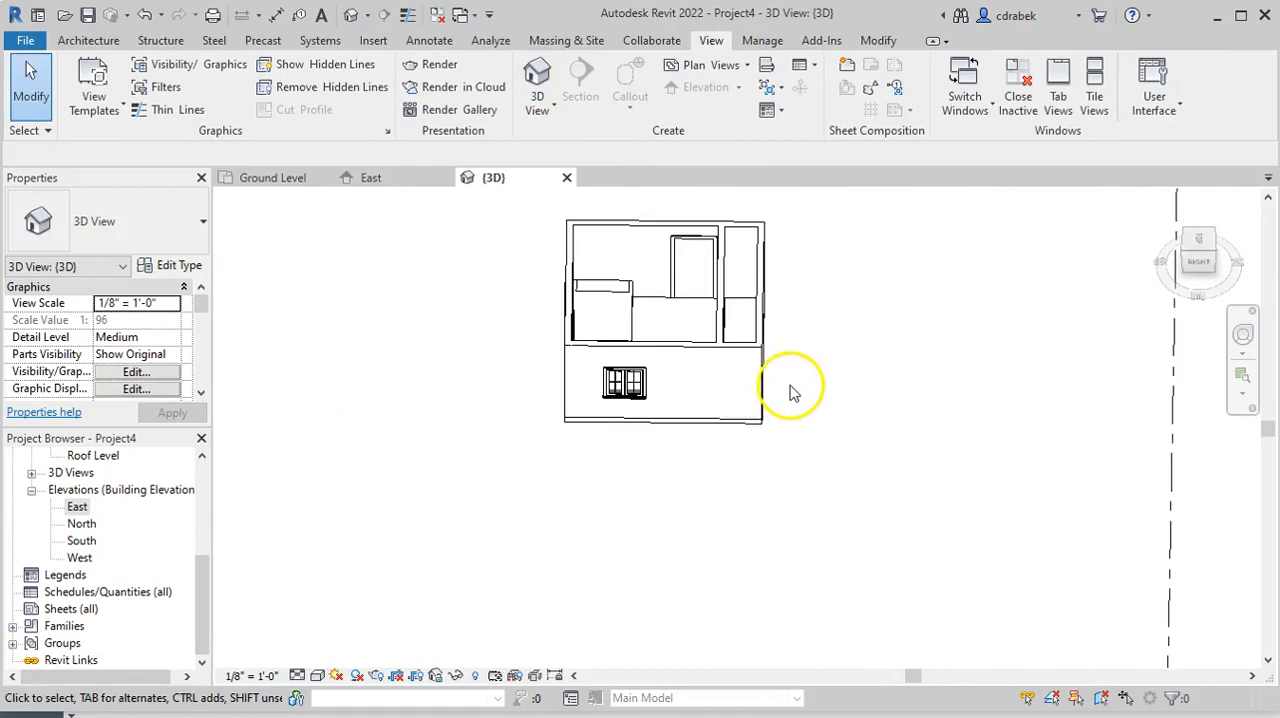
pyautogui.keyDown('shift'); pyautogui.moveTo(848, 376); pyautogui.dragTo(768, 412, button='middle'); pyautogui.keyUp('shift')
pyautogui.click(581, 370)
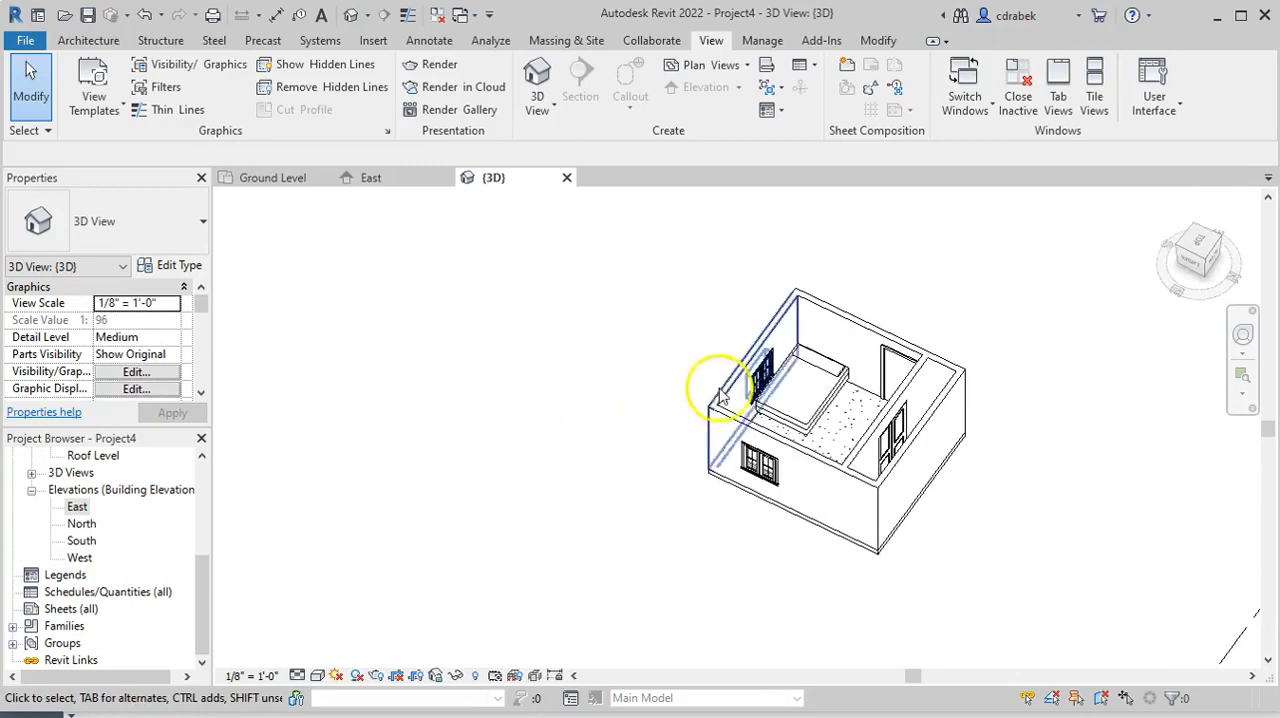
pyautogui.moveTo(636, 395); pyautogui.dragTo(478, 342, button='middle')
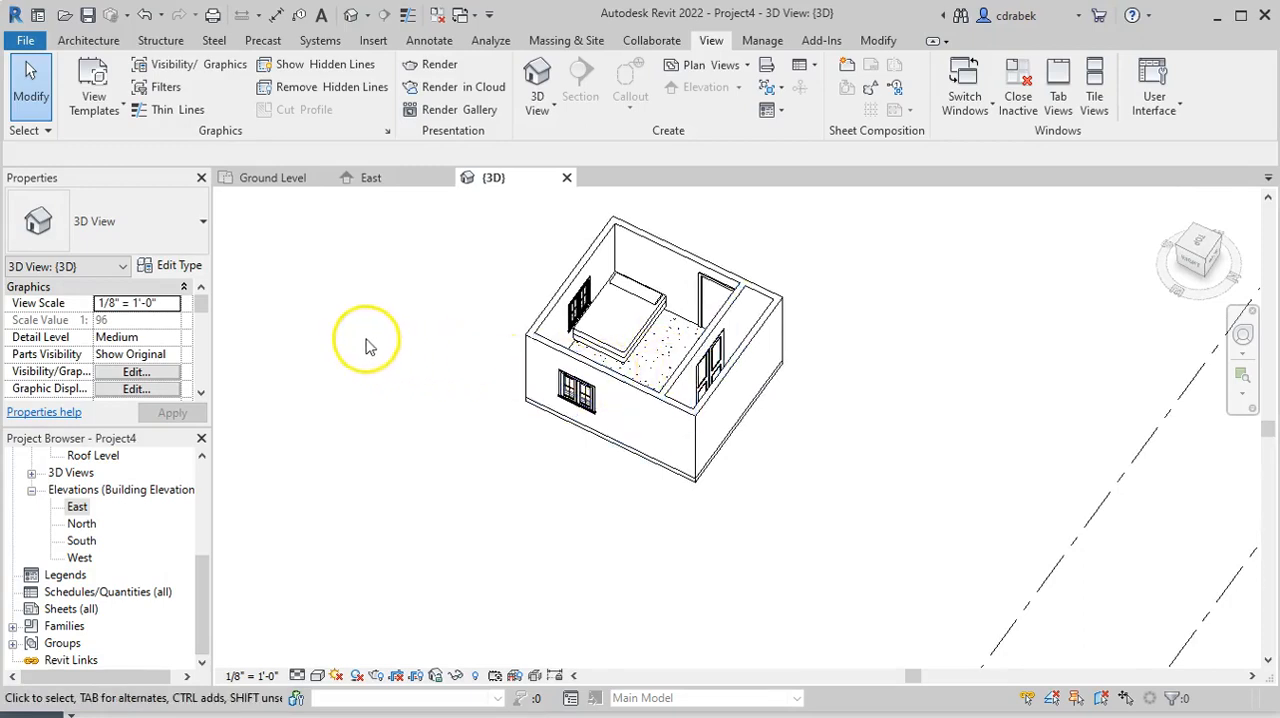
# Start a new architectural floor and set its level constraint to Floor Level
pyautogui.click(101, 40)
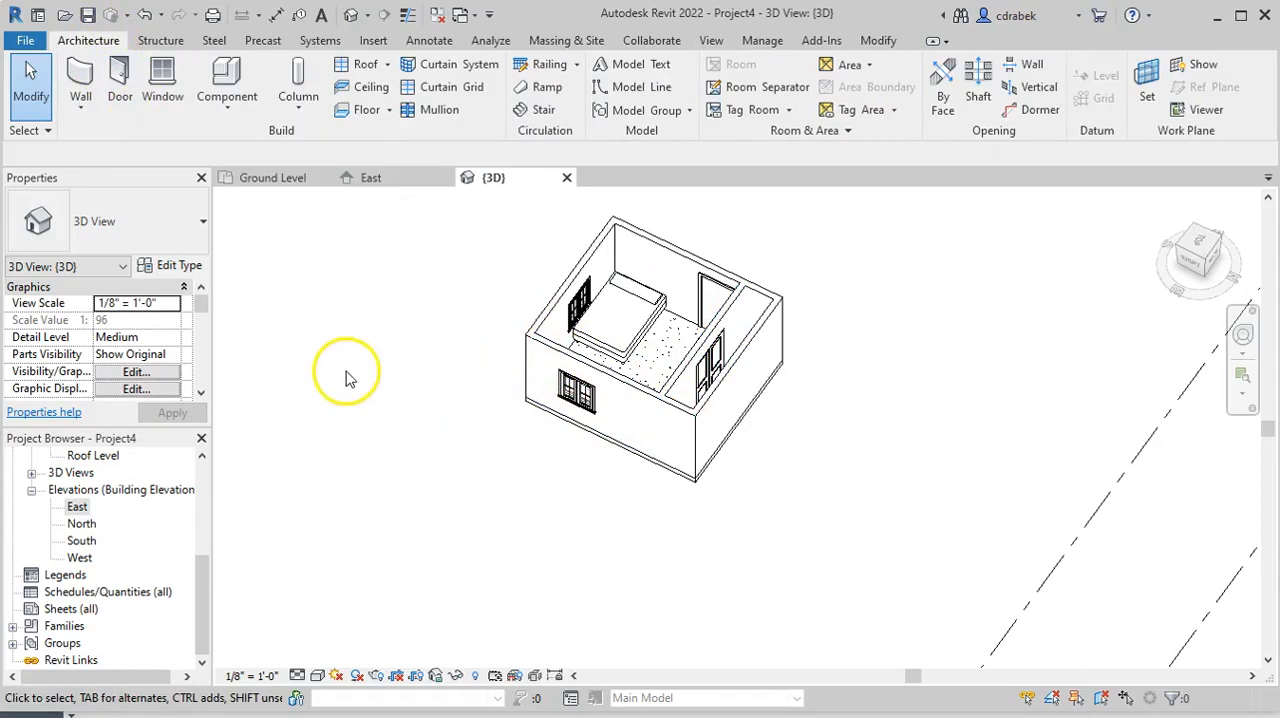
pyautogui.click(367, 112)
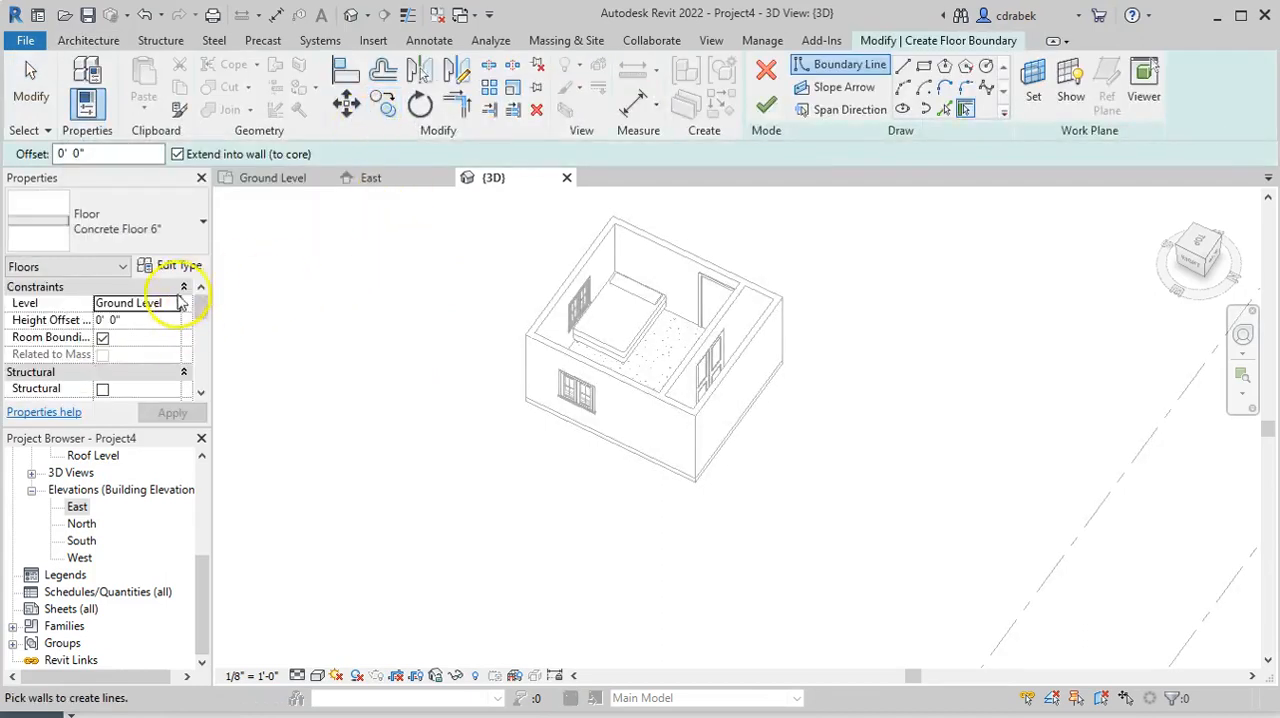
pyautogui.click(173, 304)
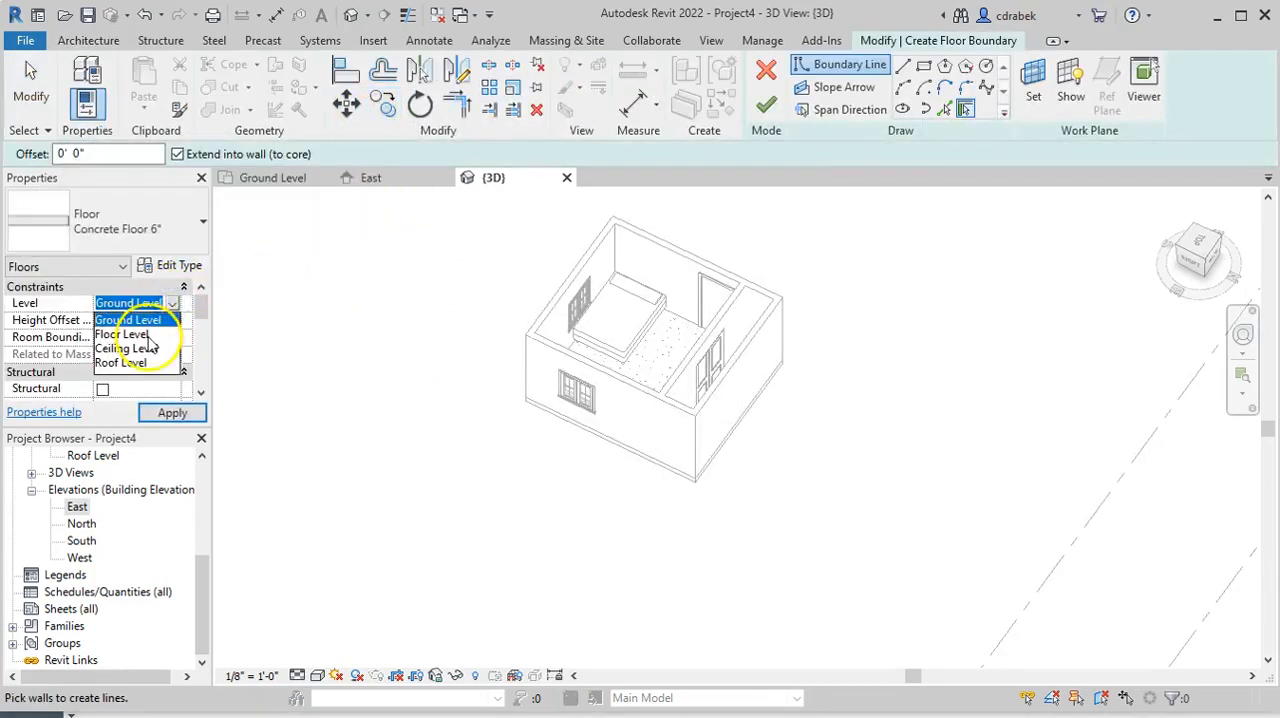
pyautogui.click(133, 334)
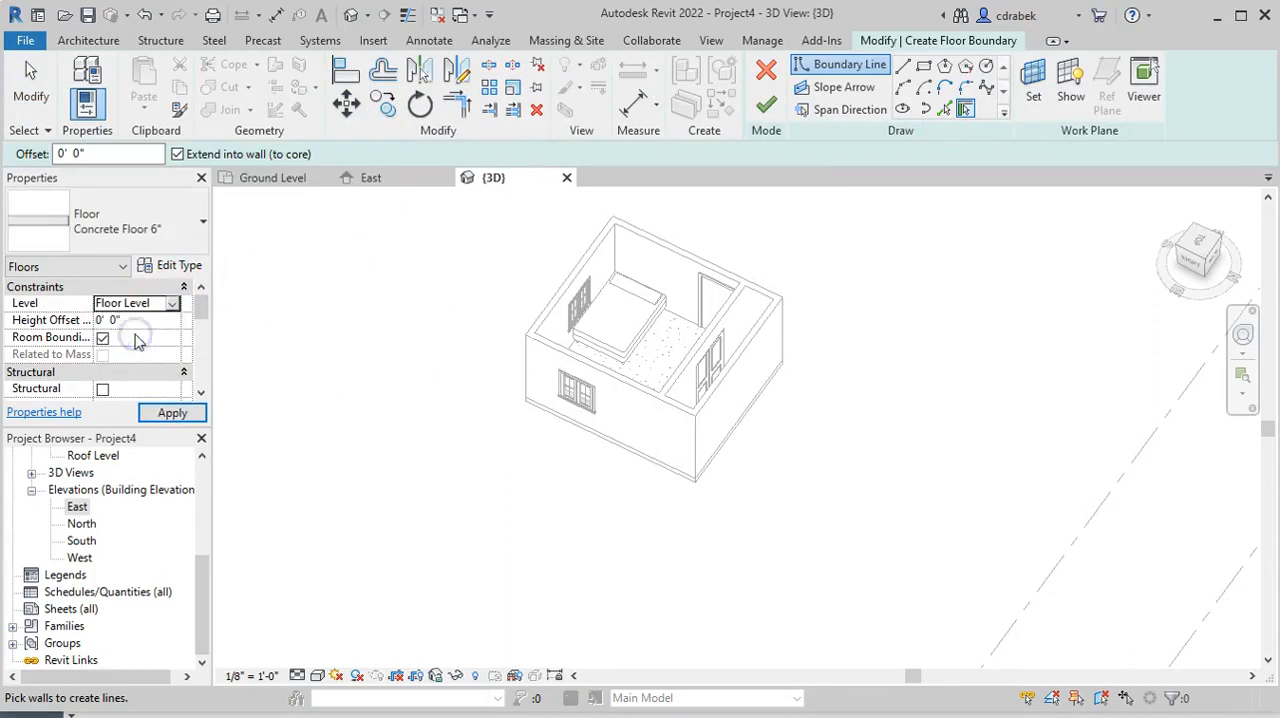
# Duplicate the Concrete Floor 6" type and name the new floor type Bedroom Carpet
pyautogui.click(178, 268)
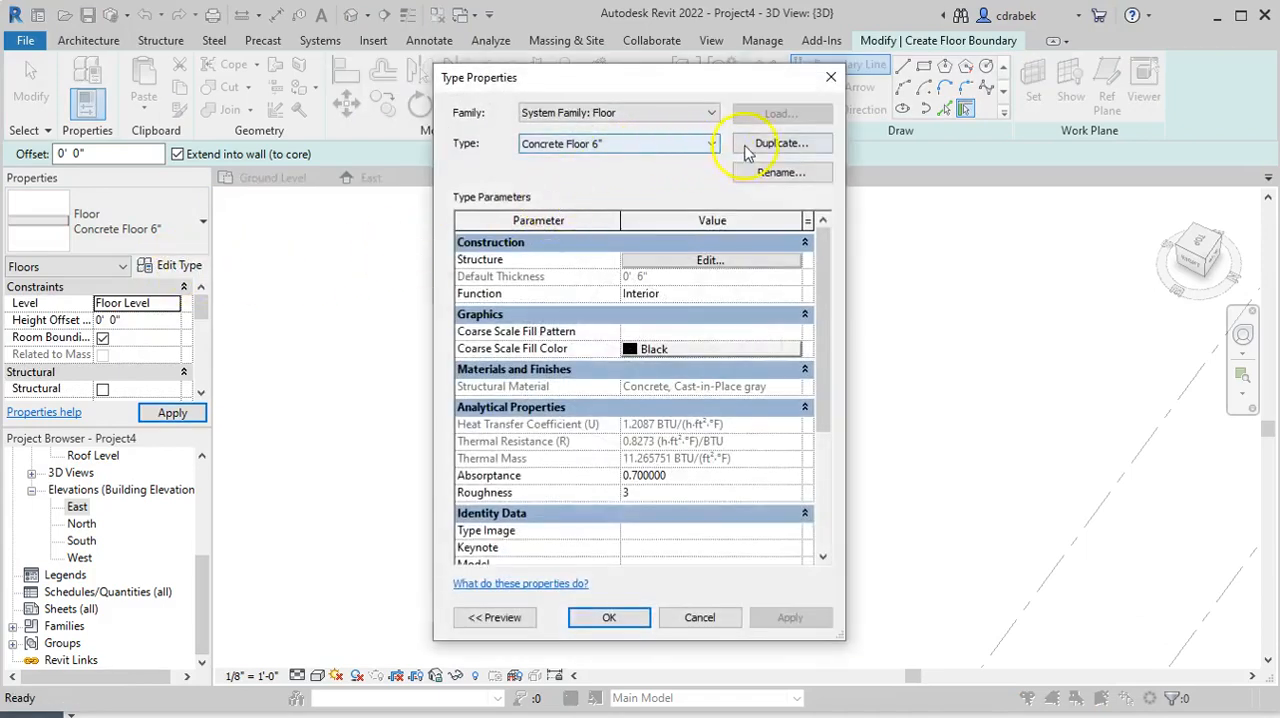
pyautogui.click(760, 143)
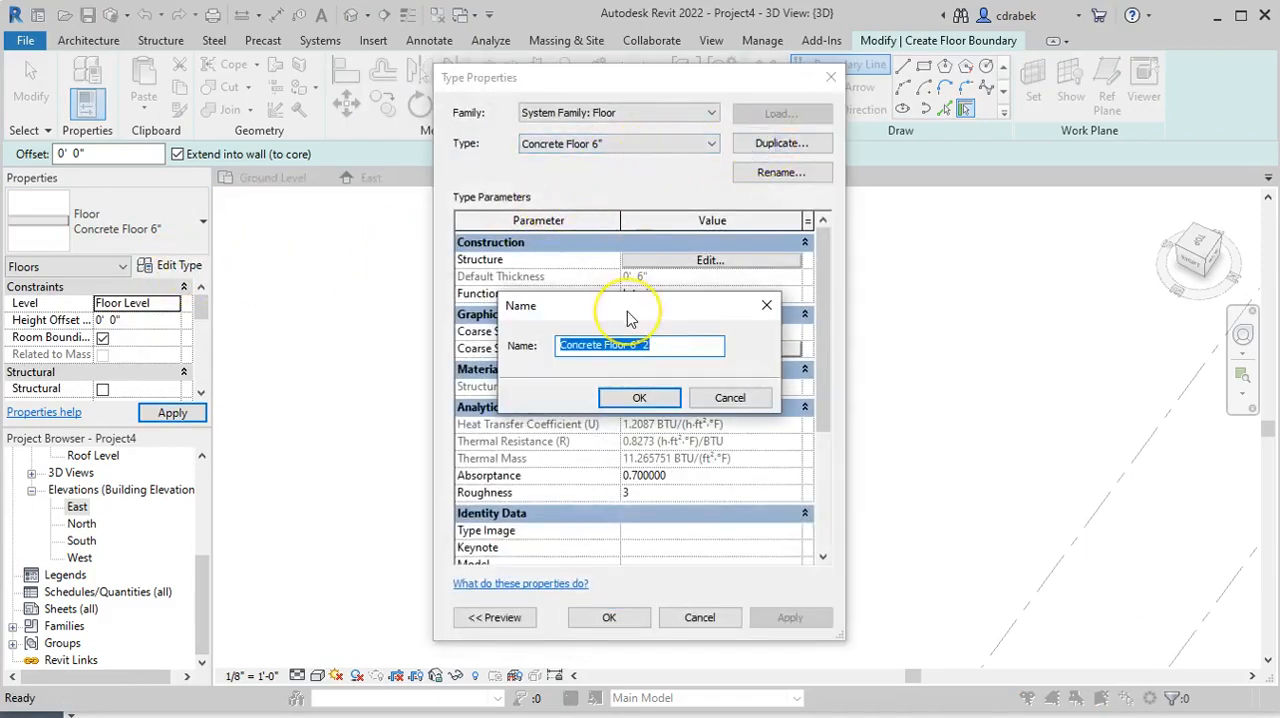
pyautogui.write('Bedroom Carpet')
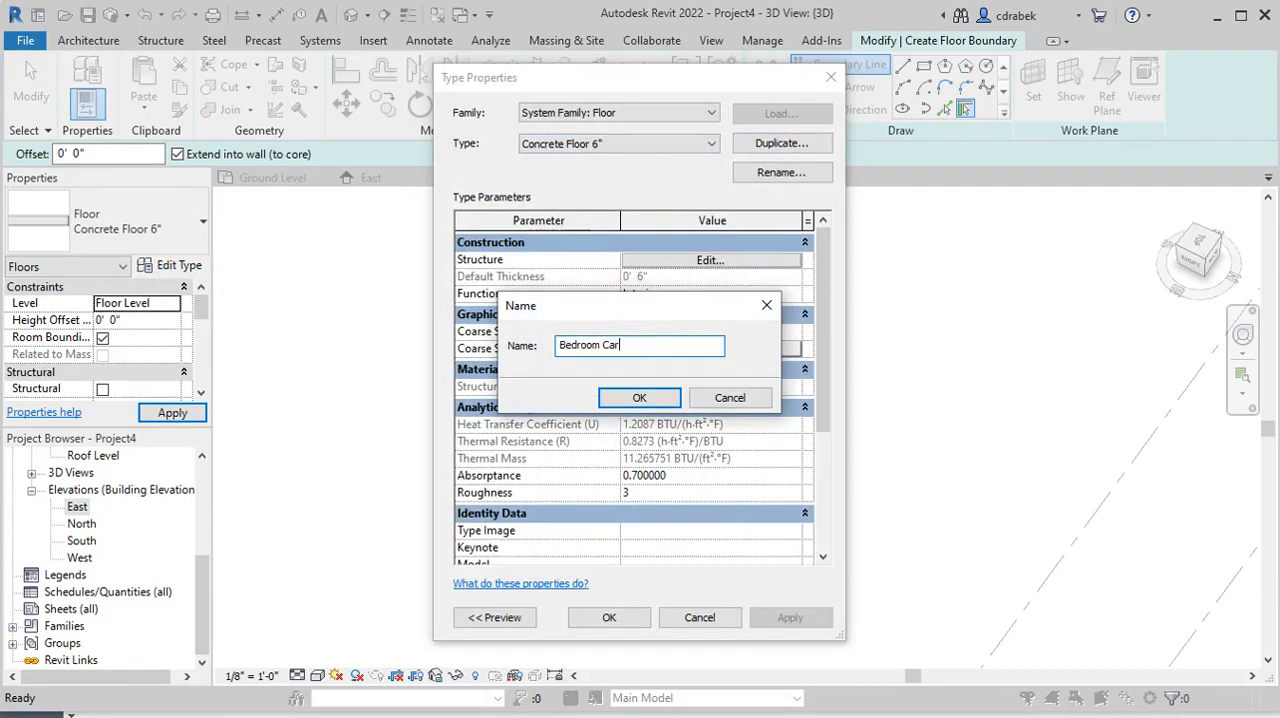
pyautogui.click(639, 398)
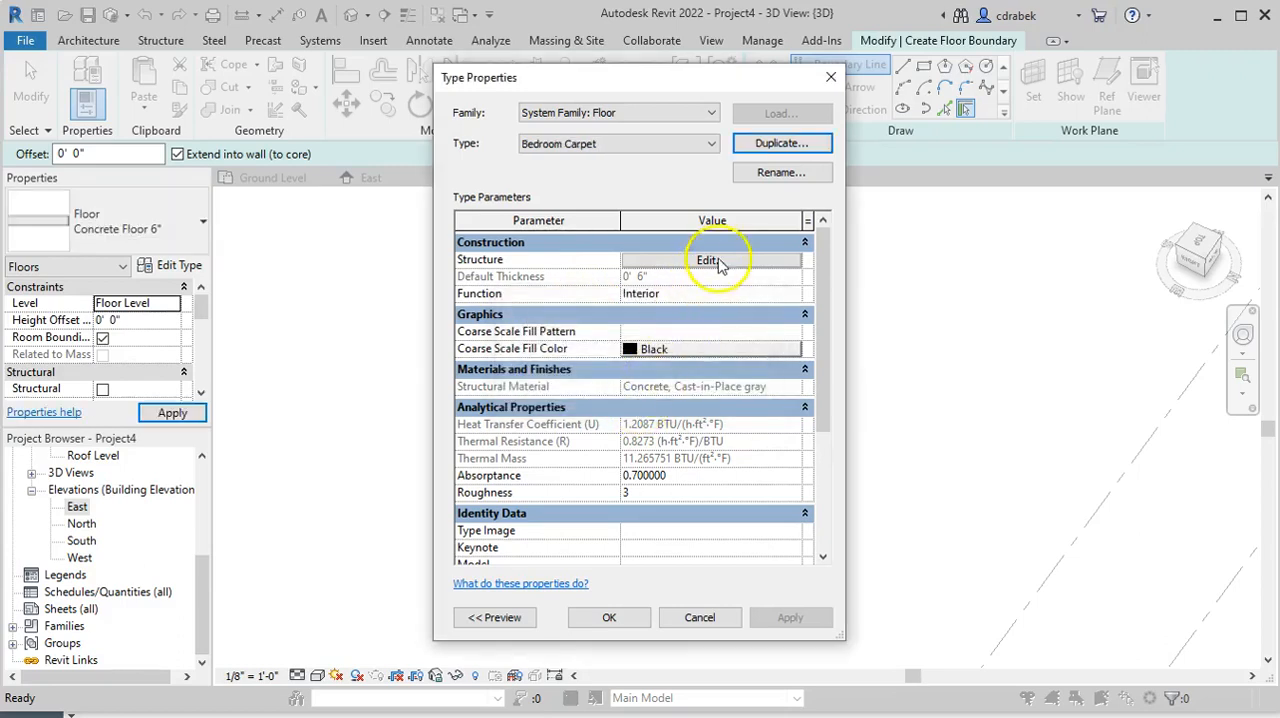
# Assign the Carpet (1) material to the structure layer of the Bedroom Carpet type, reviewing its graphics and appearance
pyautogui.click(710, 262)
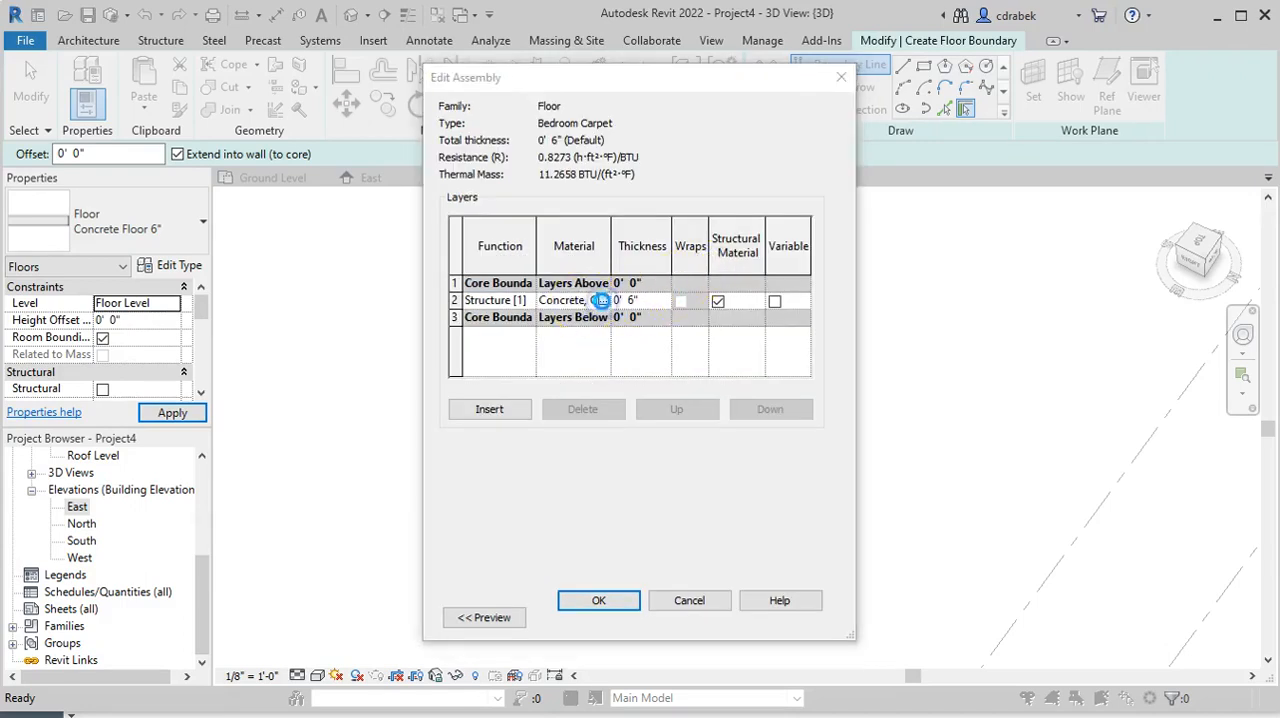
pyautogui.click(601, 301)
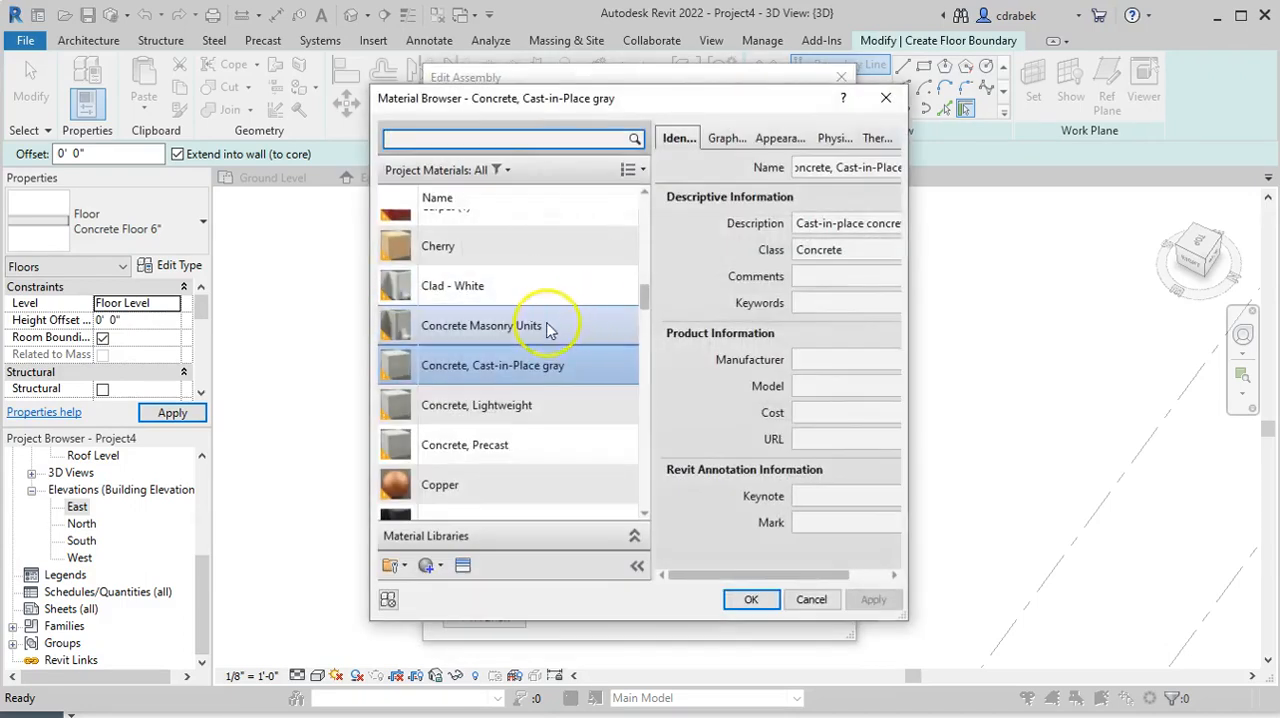
pyautogui.scroll(2, 525, 355)
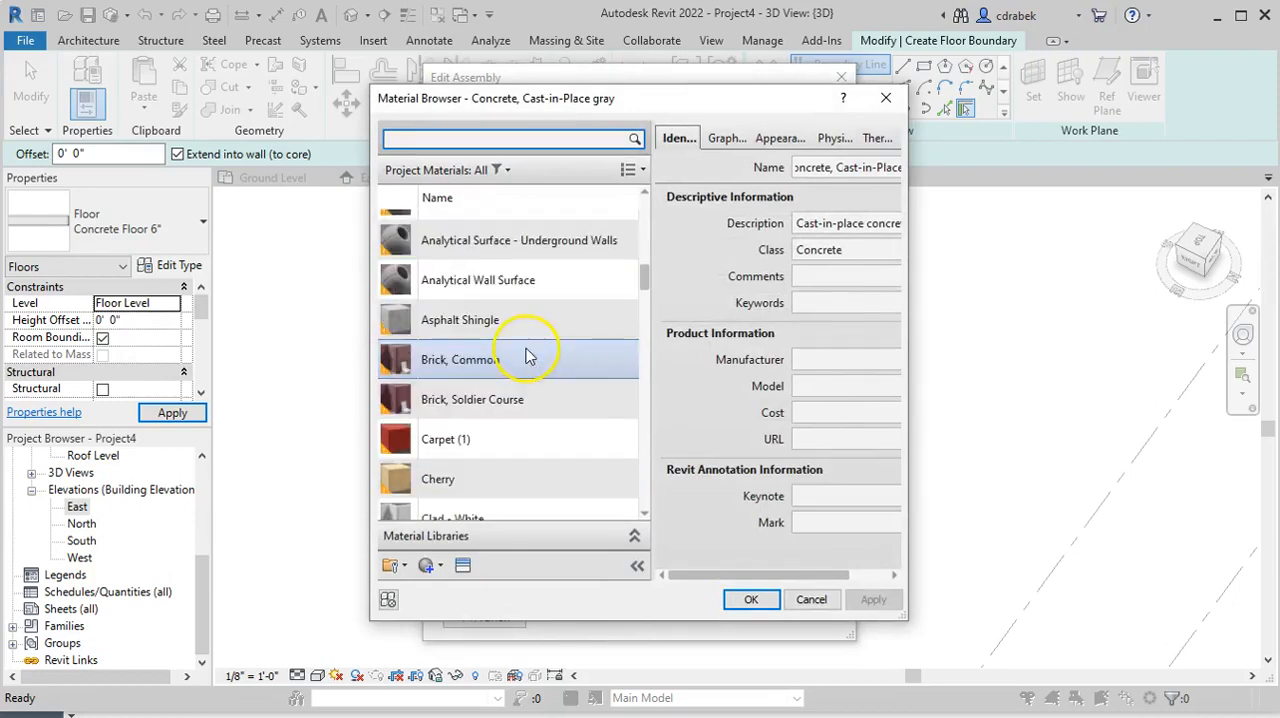
pyautogui.click(440, 441)
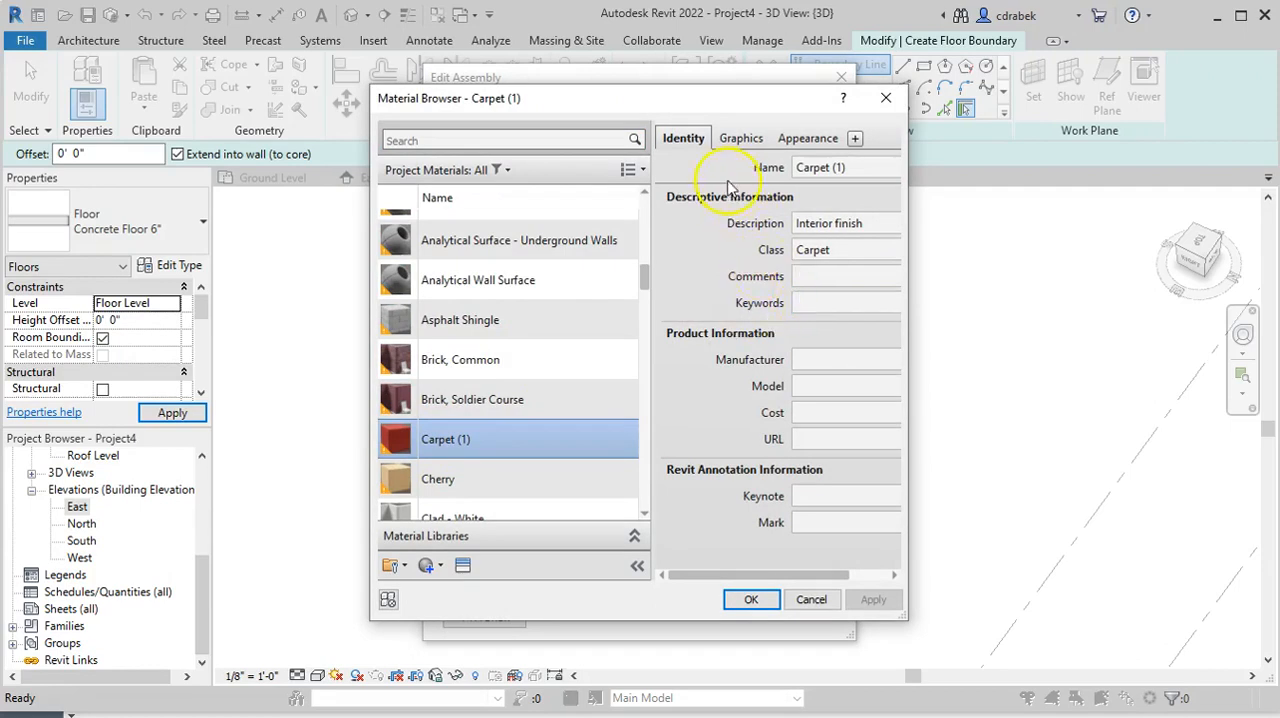
pyautogui.click(741, 142)
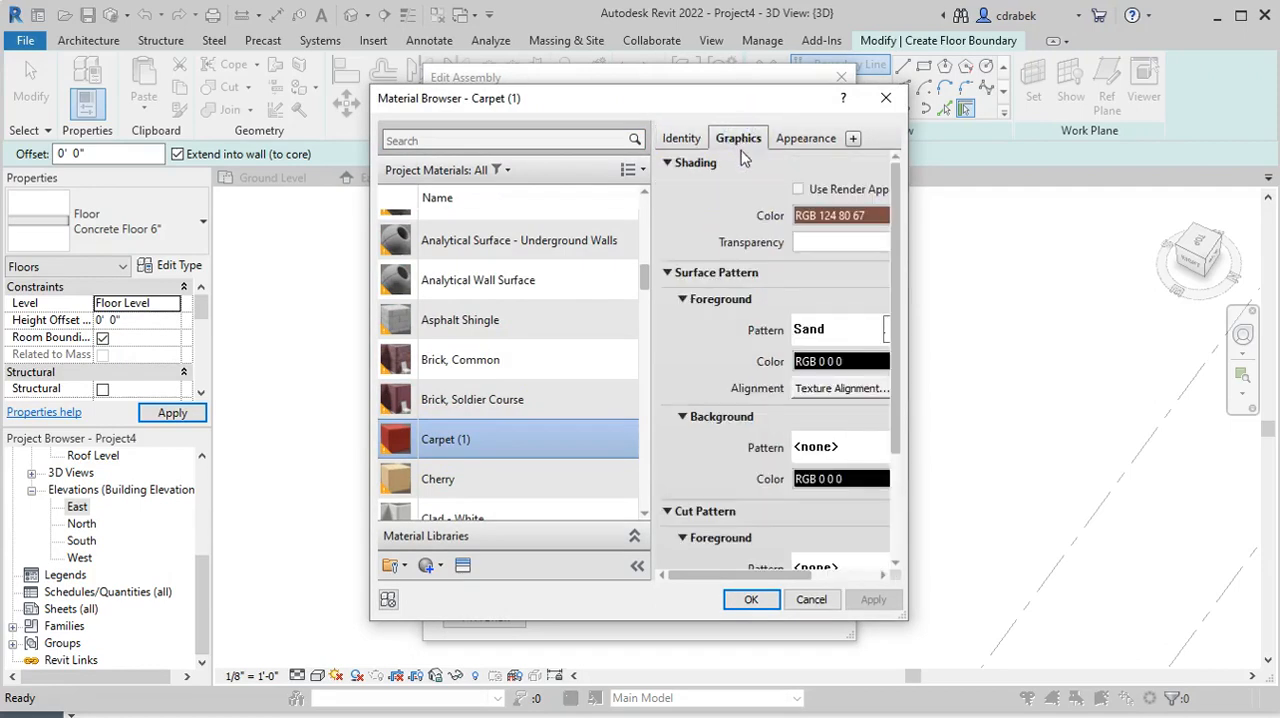
pyautogui.click(795, 142)
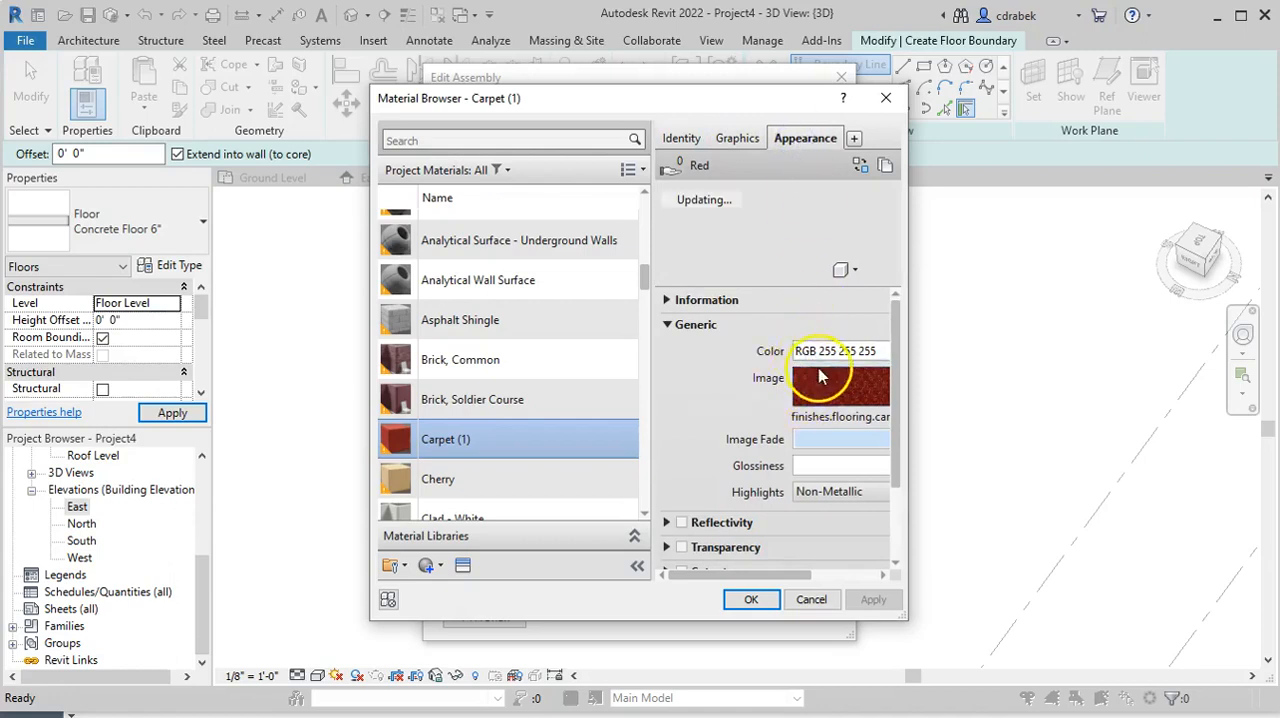
pyautogui.moveTo(765, 578); pyautogui.dragTo(820, 574)
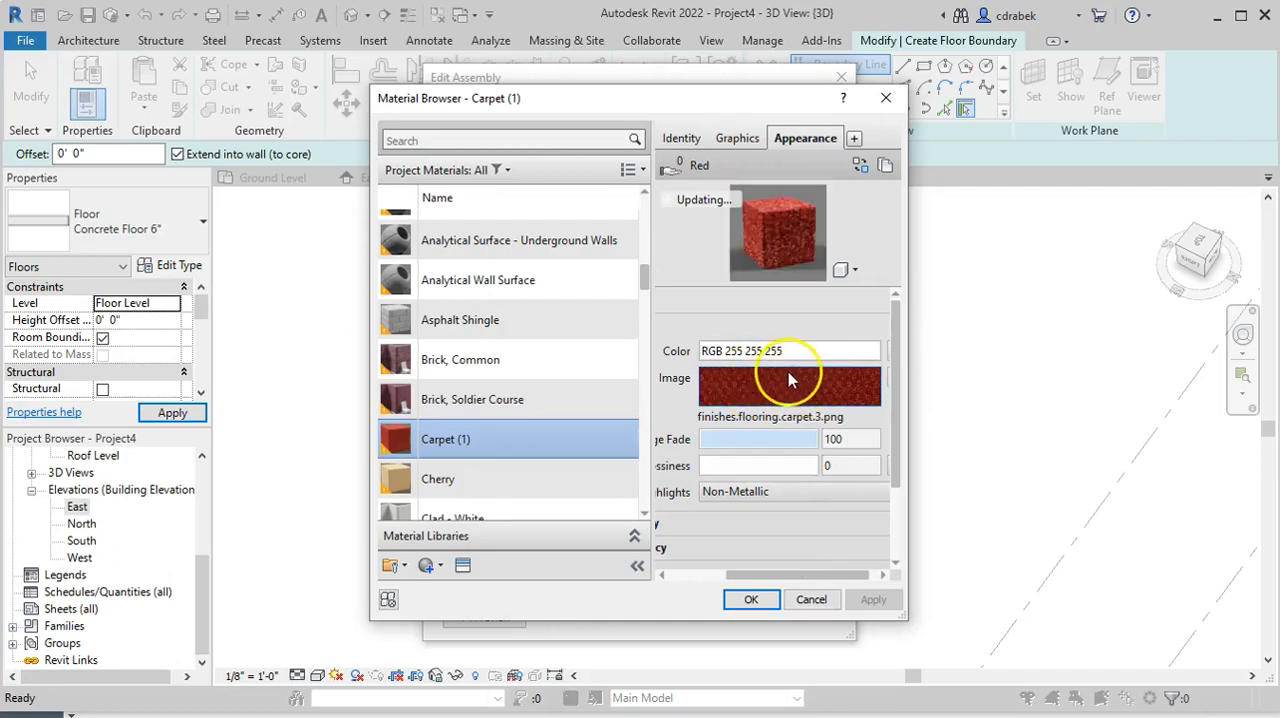
pyautogui.click(752, 600)
# Set the carpet layer's thickness to 0' 1" and accept the assembly and type properties
pyautogui.click(634, 300)
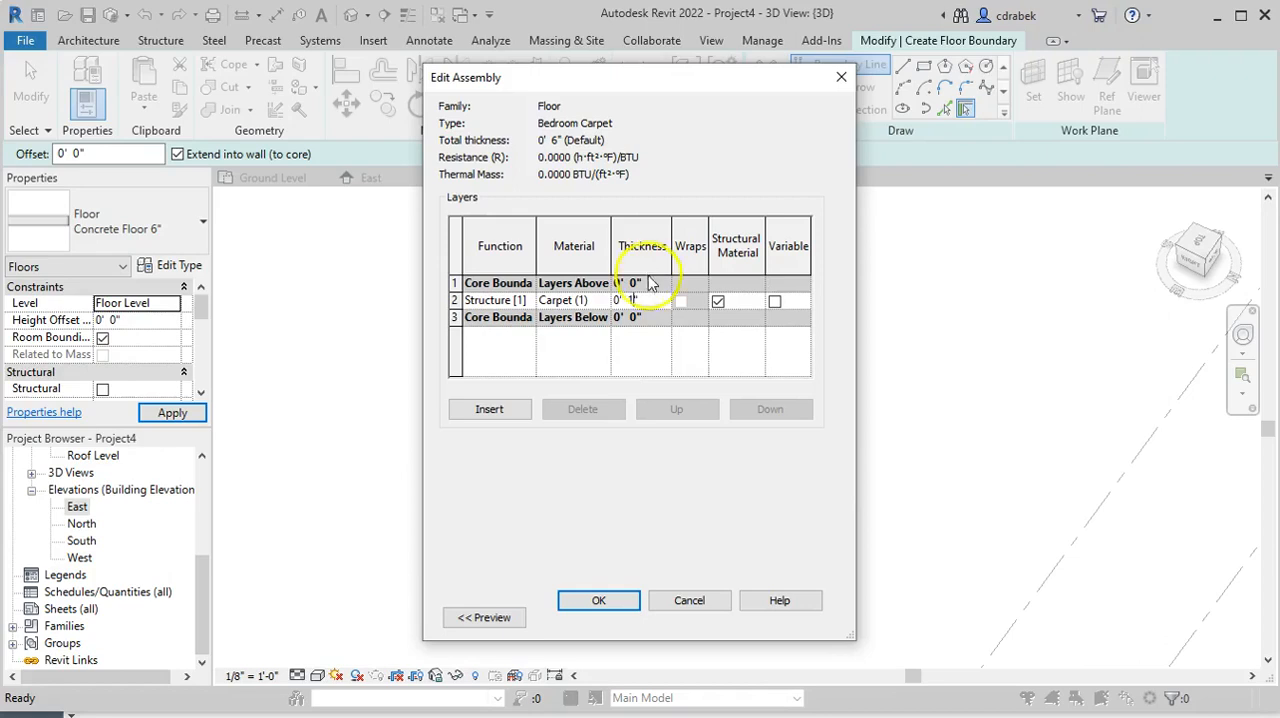
pyautogui.click(600, 601)
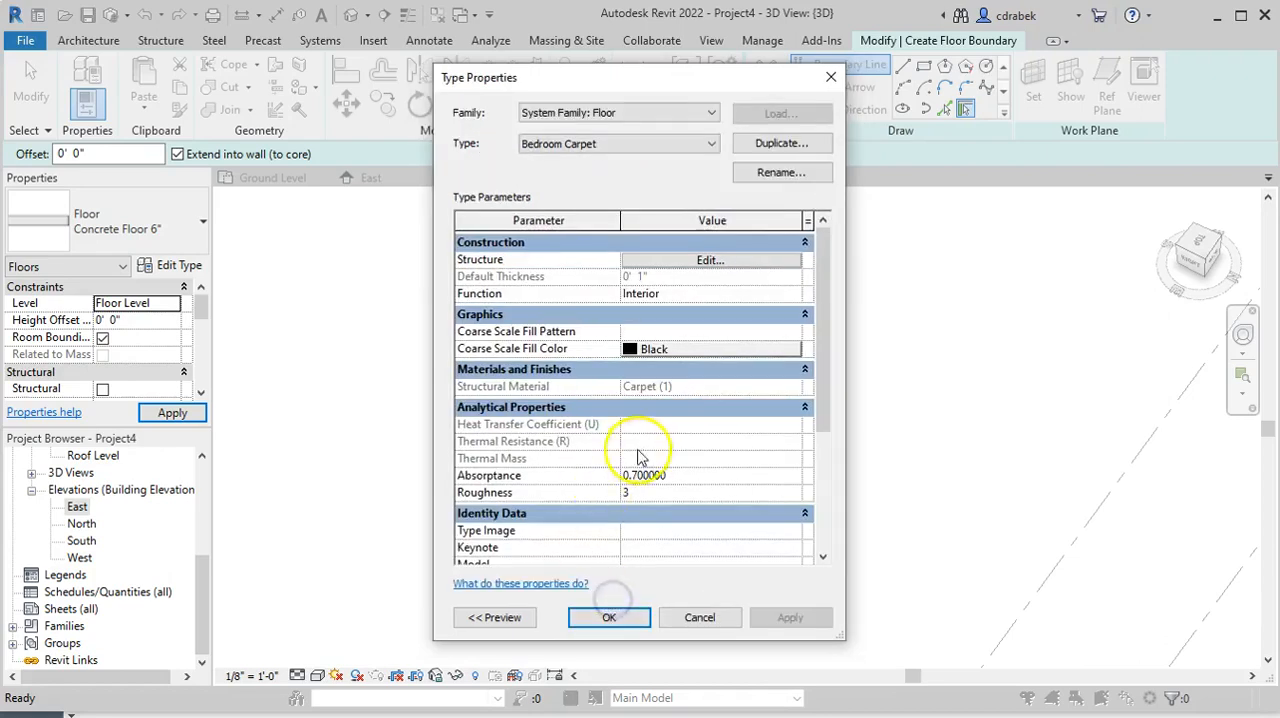
pyautogui.click(610, 618)
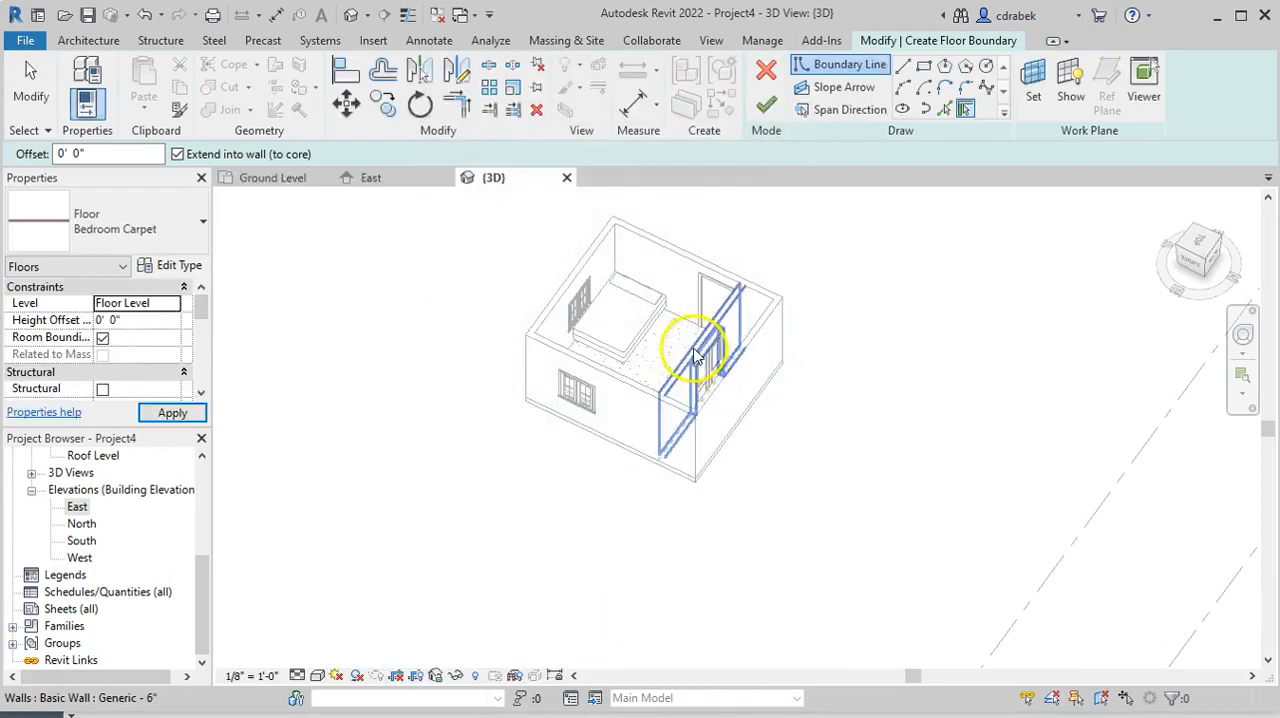
# From the top view, sketch a rectangular floor boundary along the bedroom's inner wall faces, 11'-0" by 12'-0"
pyautogui.click(1196, 247)
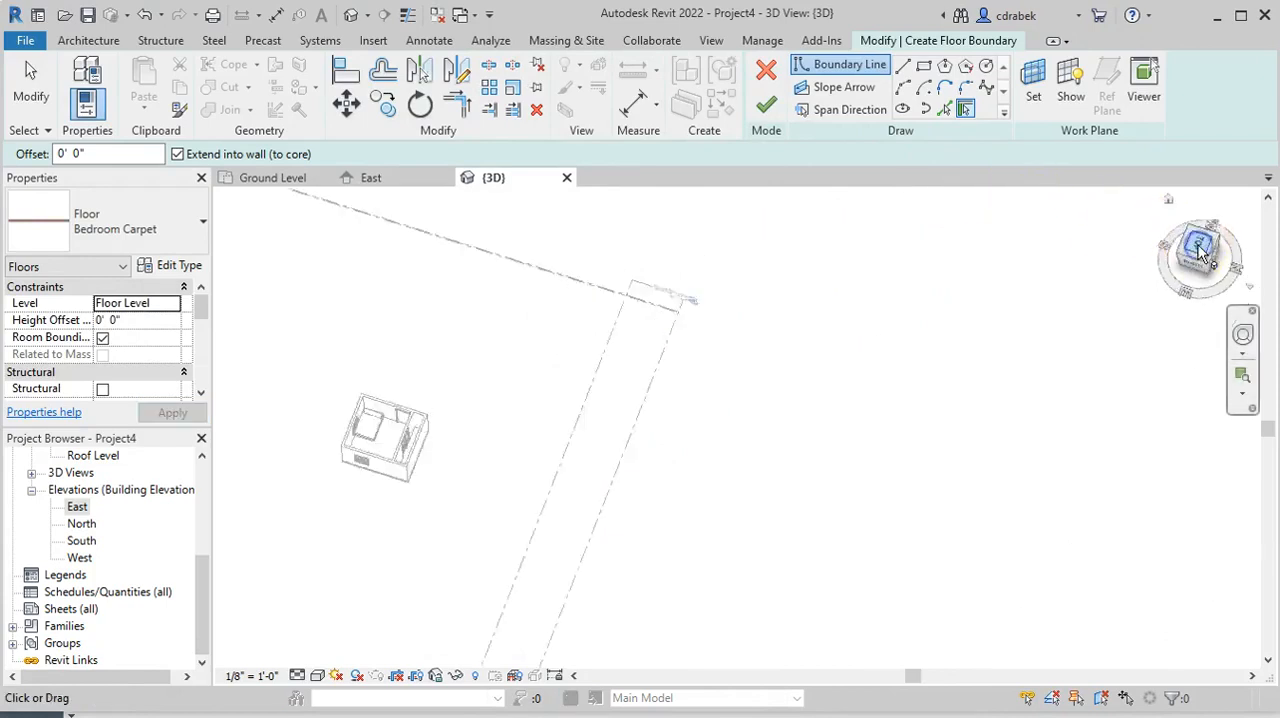
pyautogui.scroll(10, 782, 362)
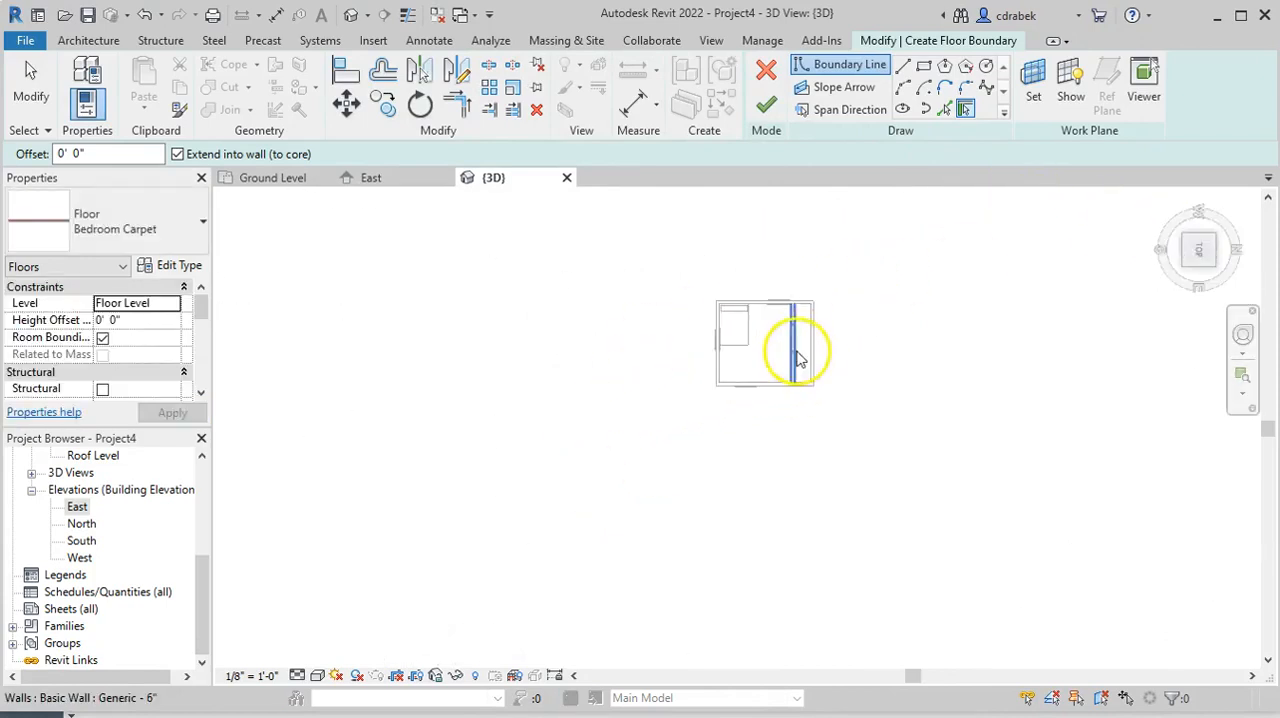
pyautogui.scroll(1, 760, 350)
pyautogui.moveTo(486, 334); pyautogui.dragTo(470, 380, button='middle')
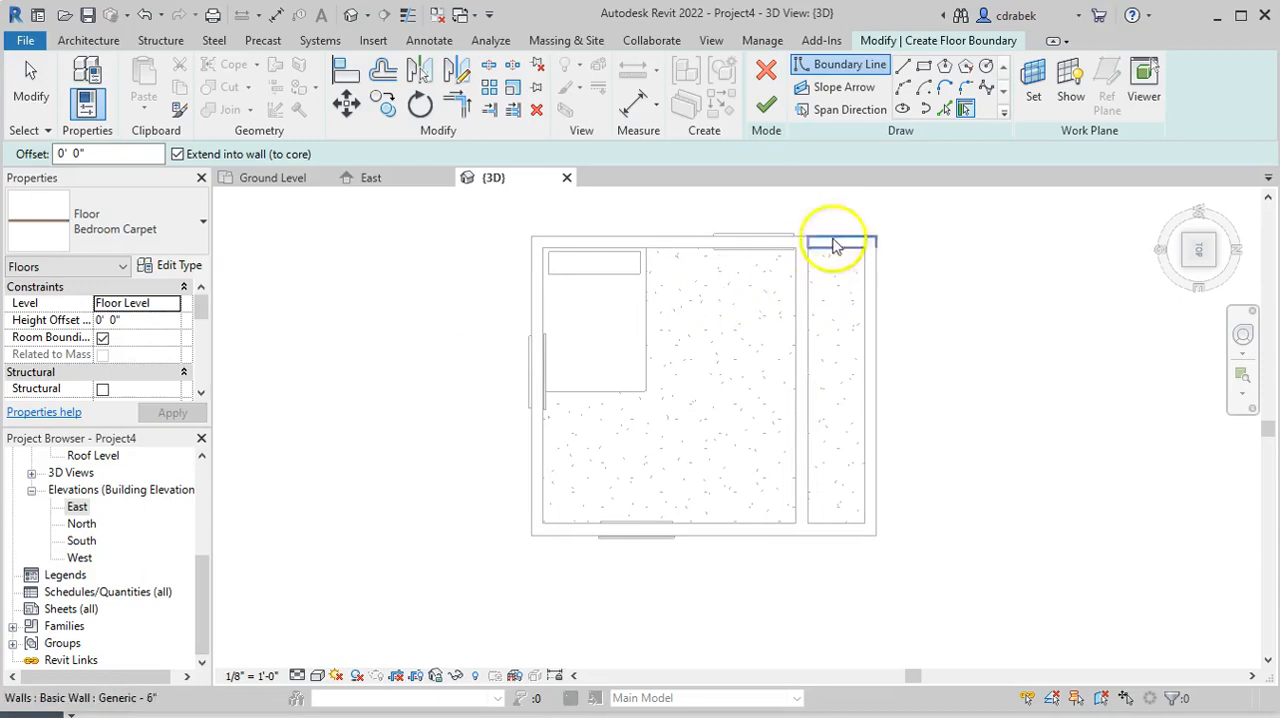
pyautogui.click(924, 68)
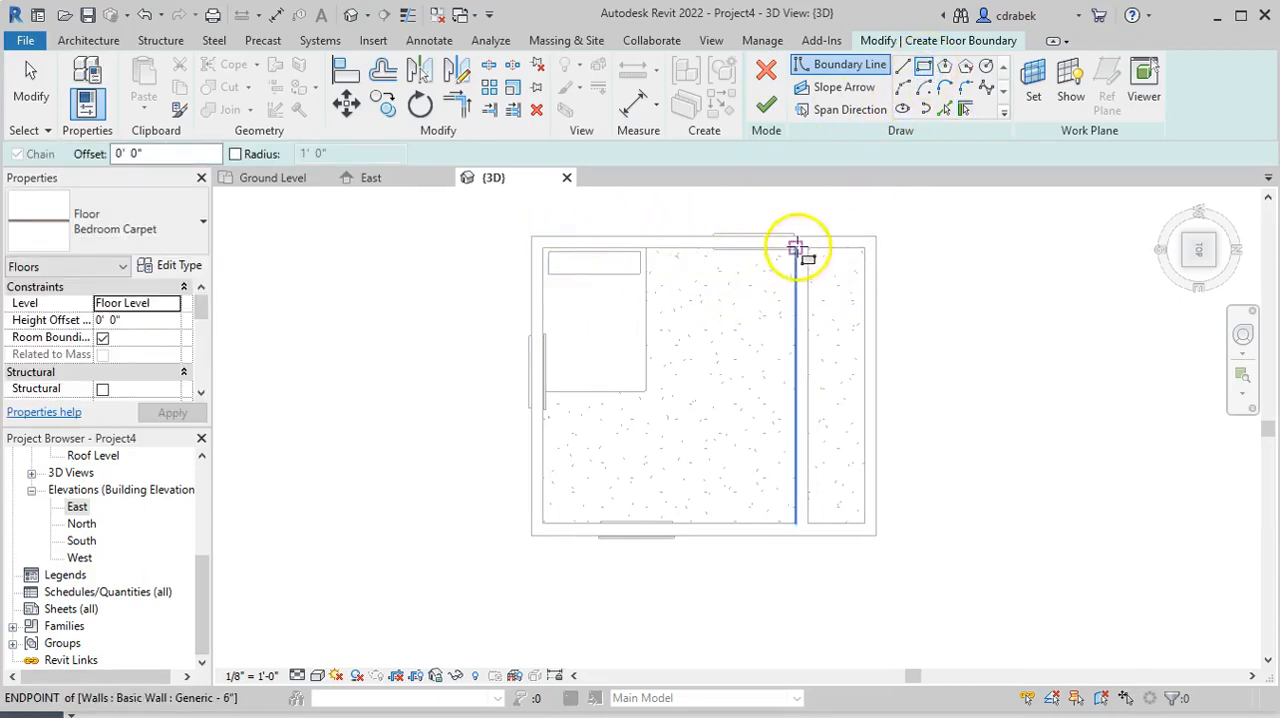
pyautogui.scroll(2, 789, 262)
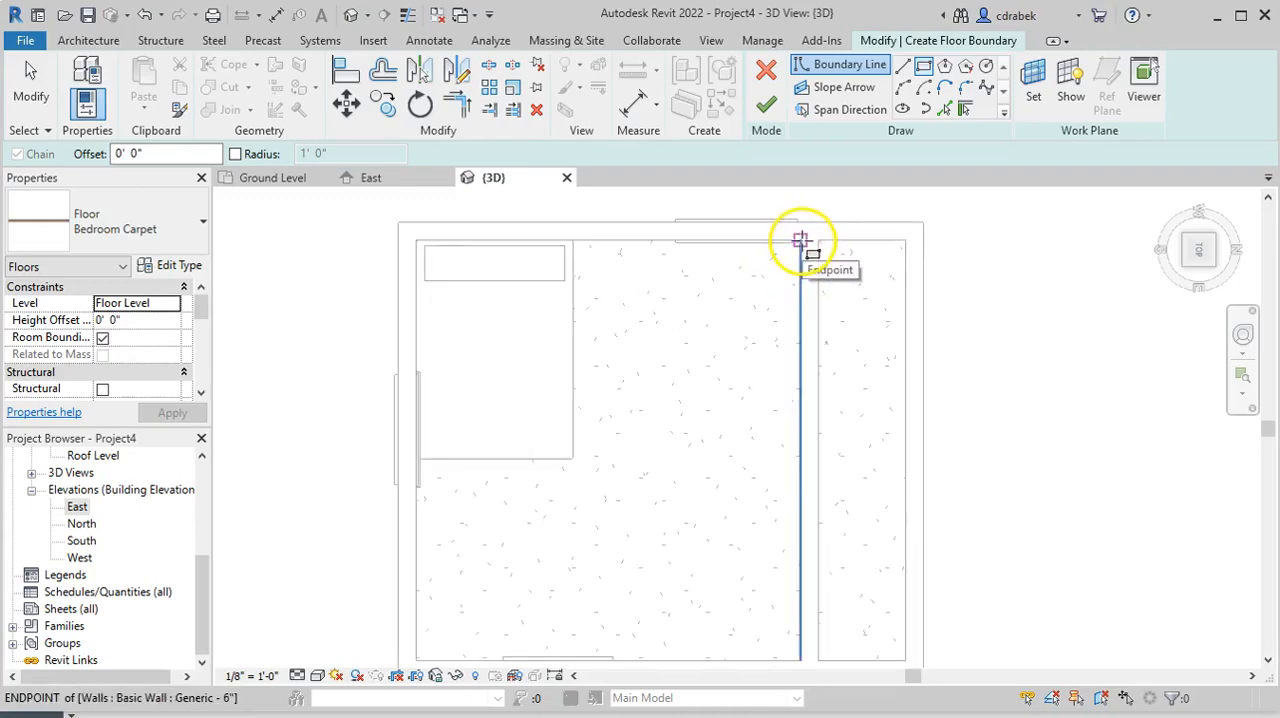
pyautogui.click(797, 251)
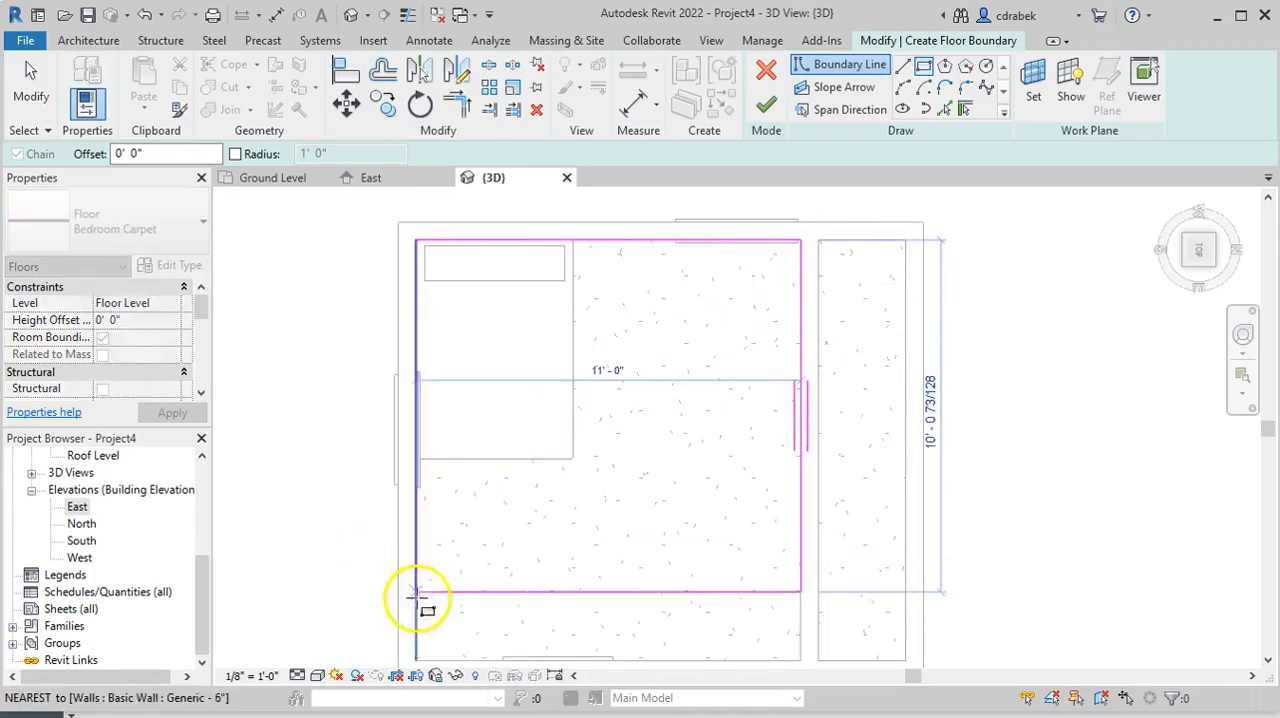
pyautogui.click(416, 661)
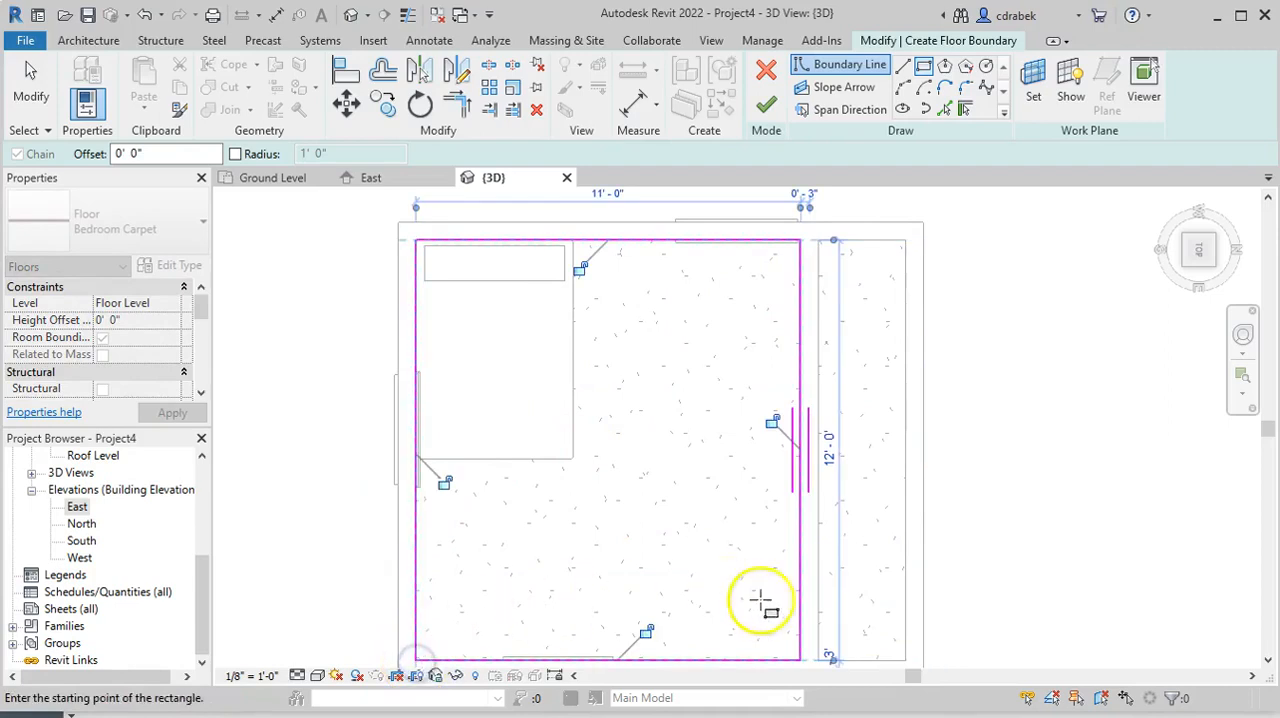
# Sketch a second rectangular boundary inside the narrow closet, 12'-0" long, and finish the carpet floor, dismissing the overlap warning
pyautogui.click(905, 660)
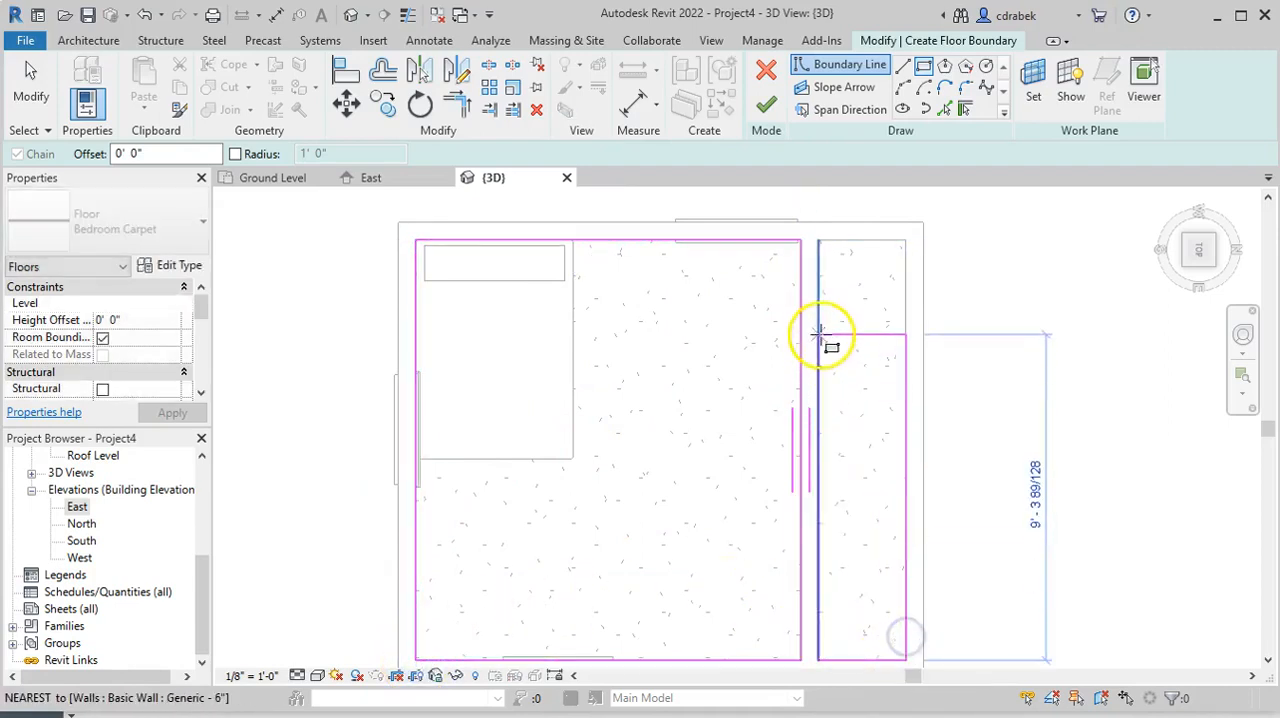
pyautogui.click(818, 241)
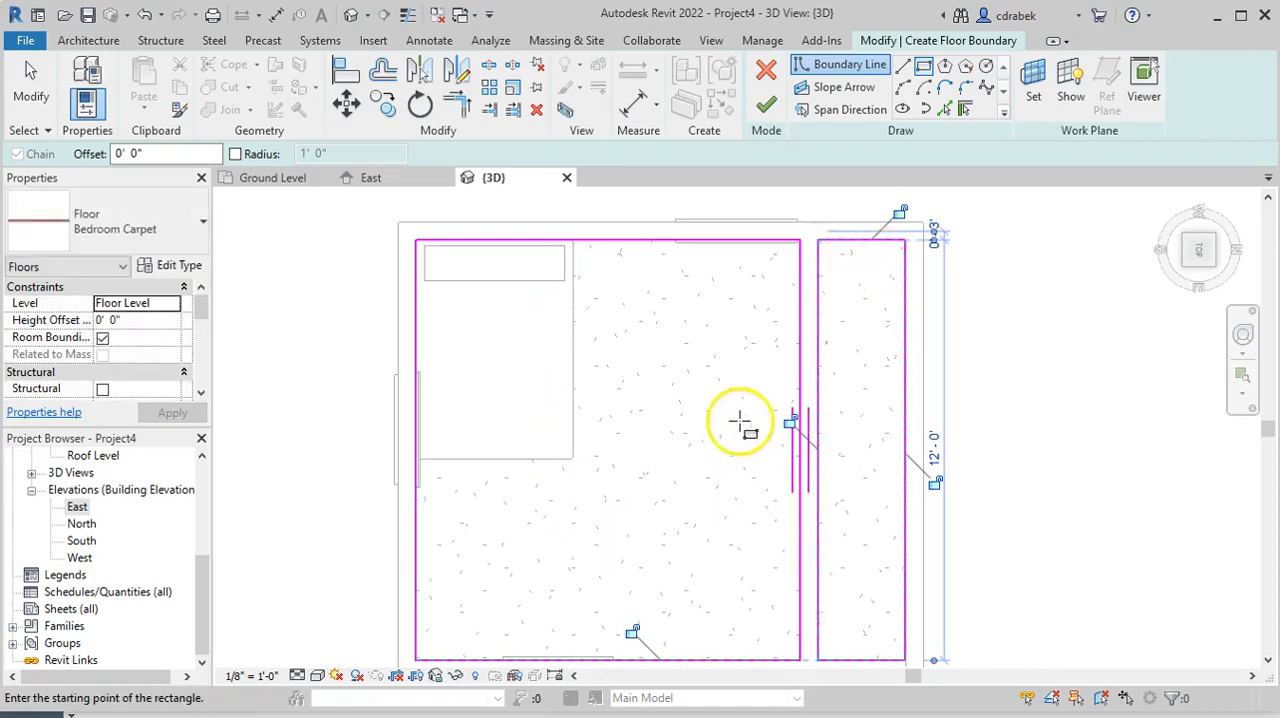
pyautogui.click(766, 108)
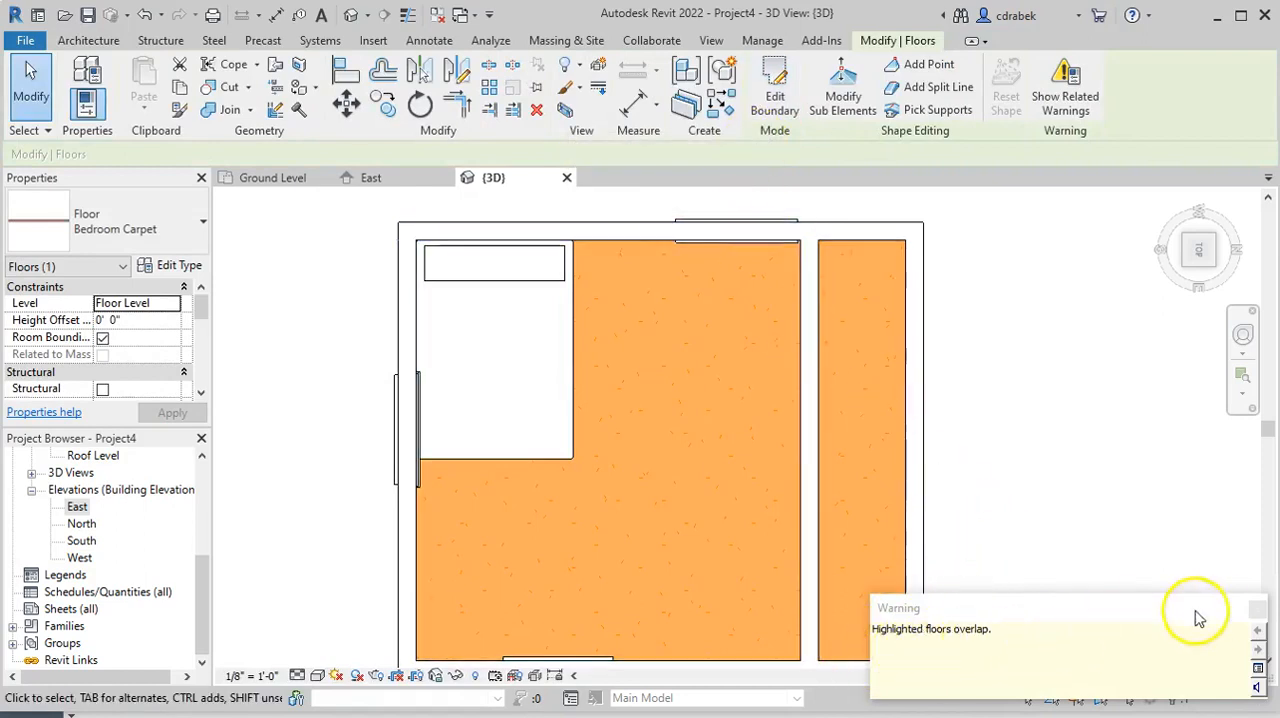
pyautogui.click(1257, 611)
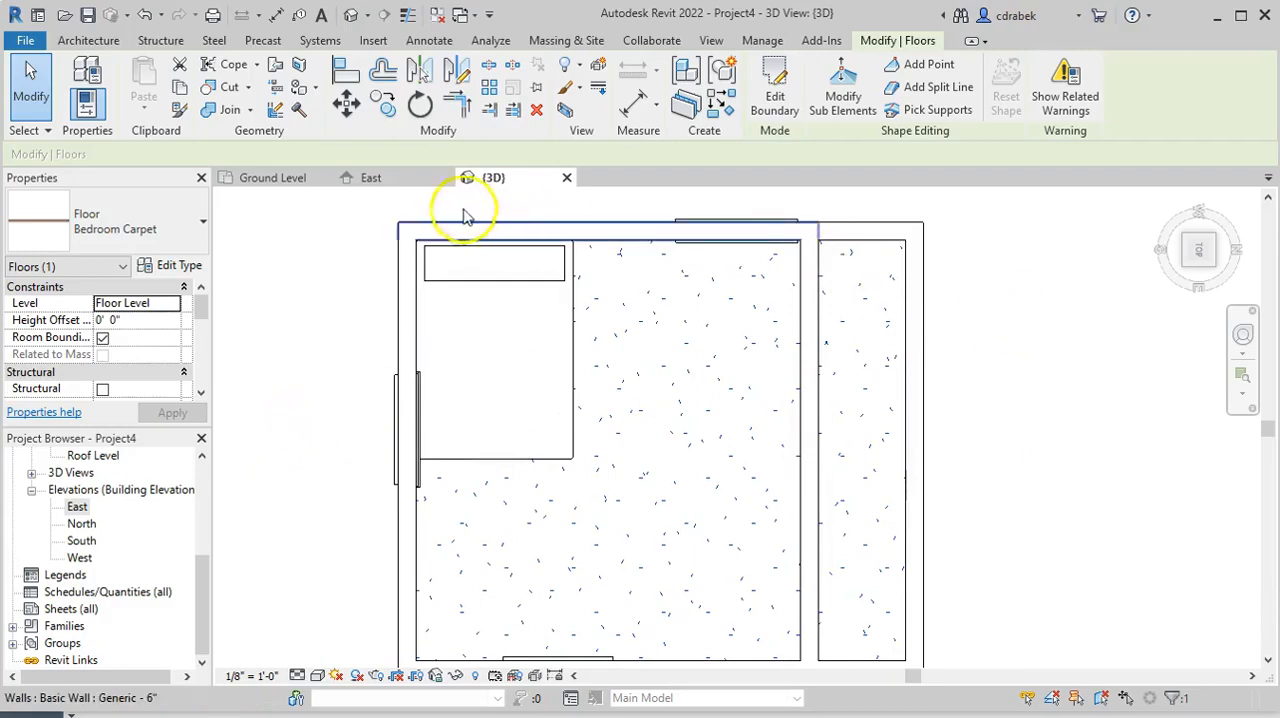
# In the East elevation, hide the near wall elements that block the view into the bedroom
pyautogui.click(391, 181)
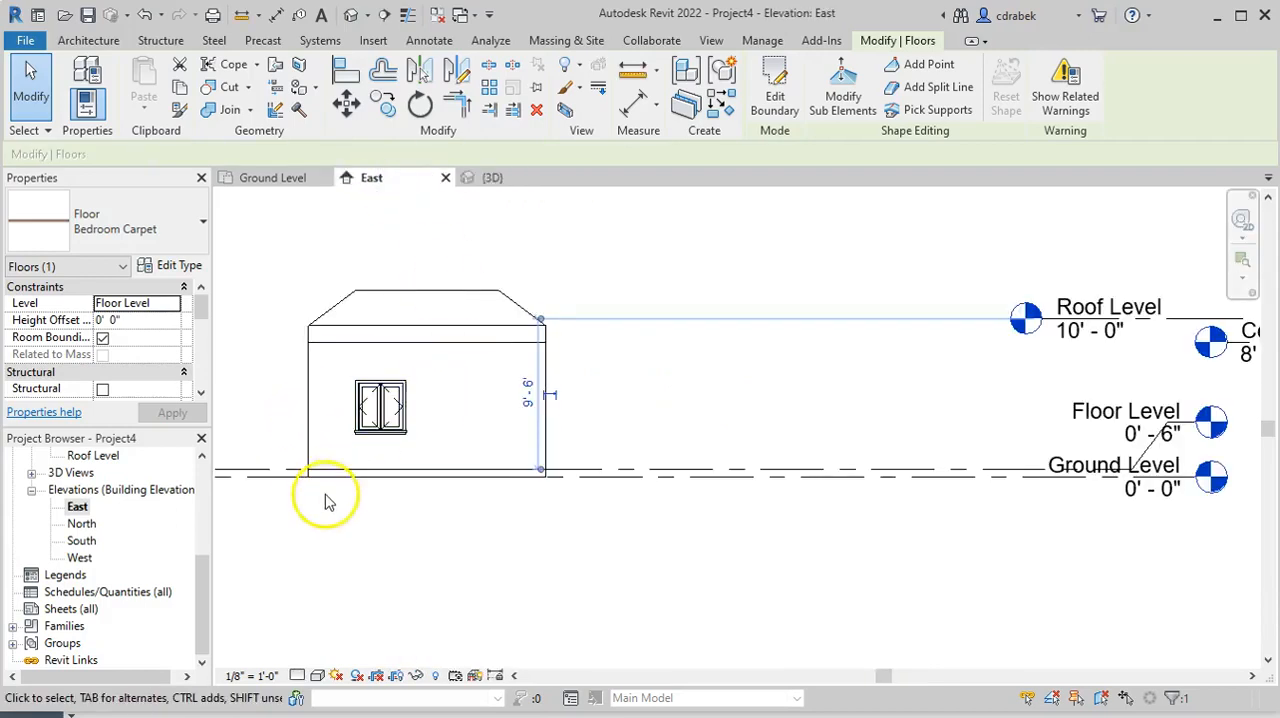
pyautogui.scroll(3, 307, 487)
pyautogui.scroll(4, 307, 487)
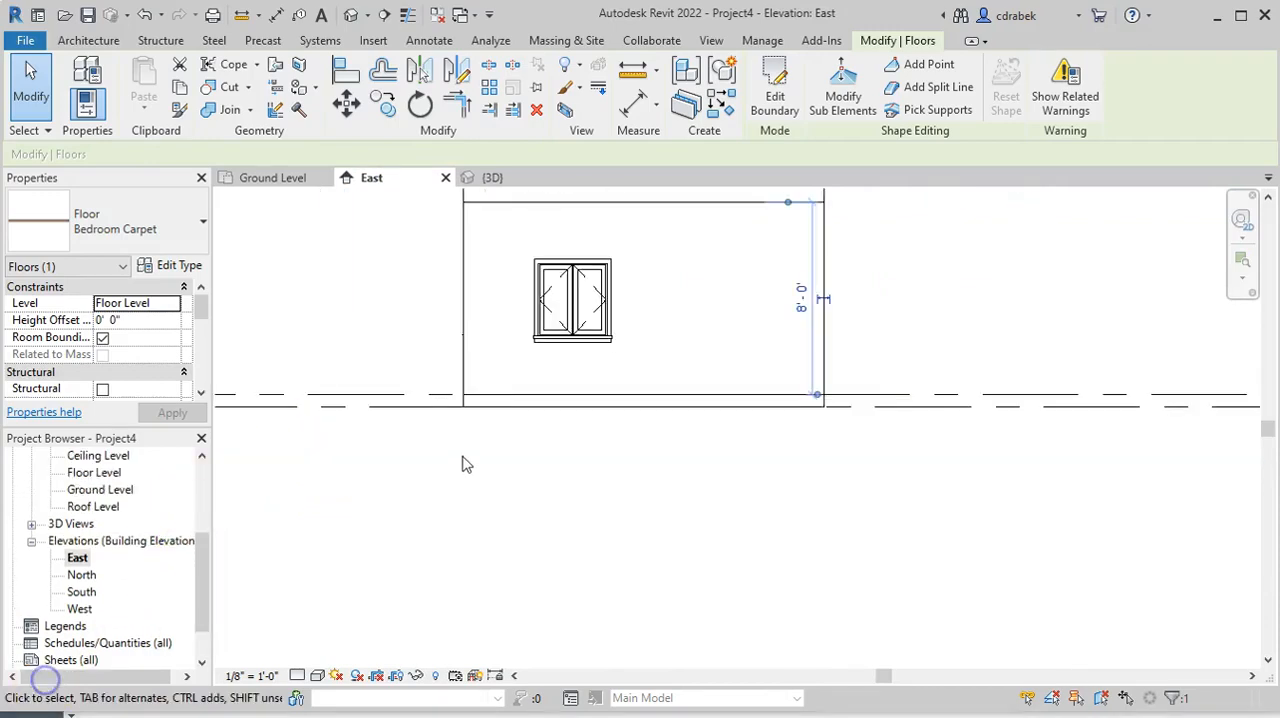
pyautogui.click(478, 348)
pyautogui.rightClick(478, 349)
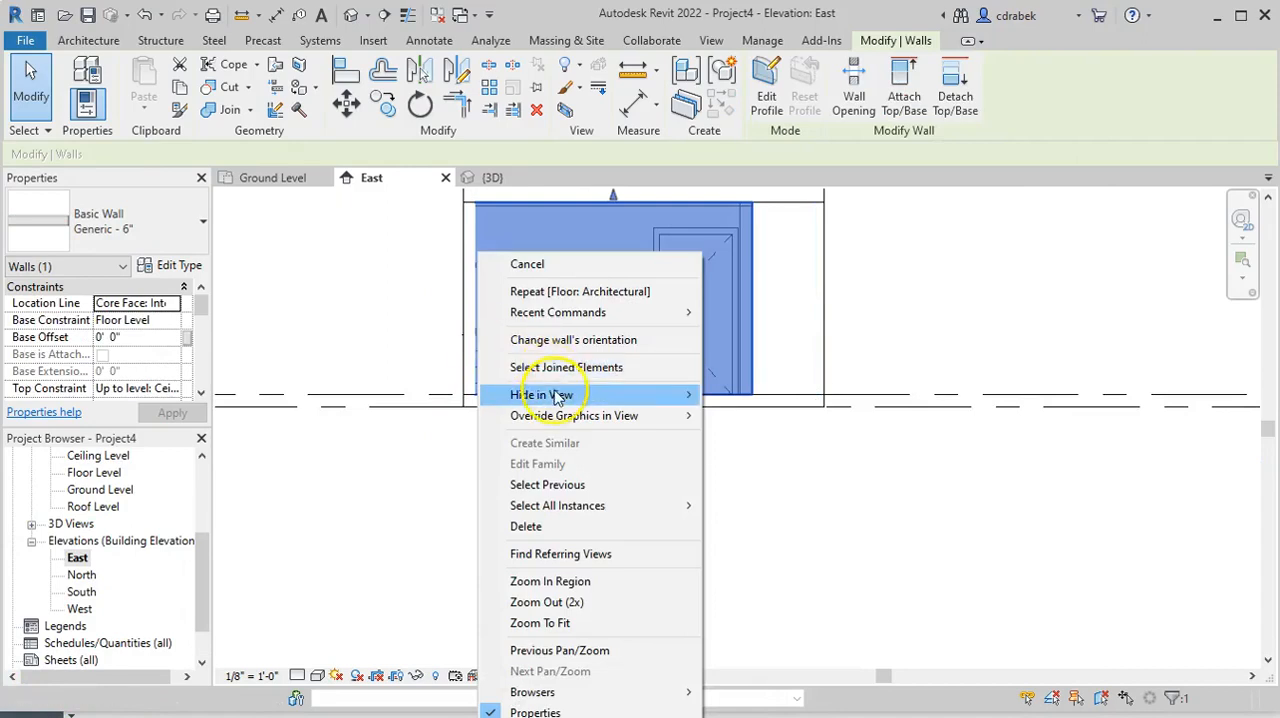
pyautogui.moveTo(568, 394)
pyautogui.click(740, 395)
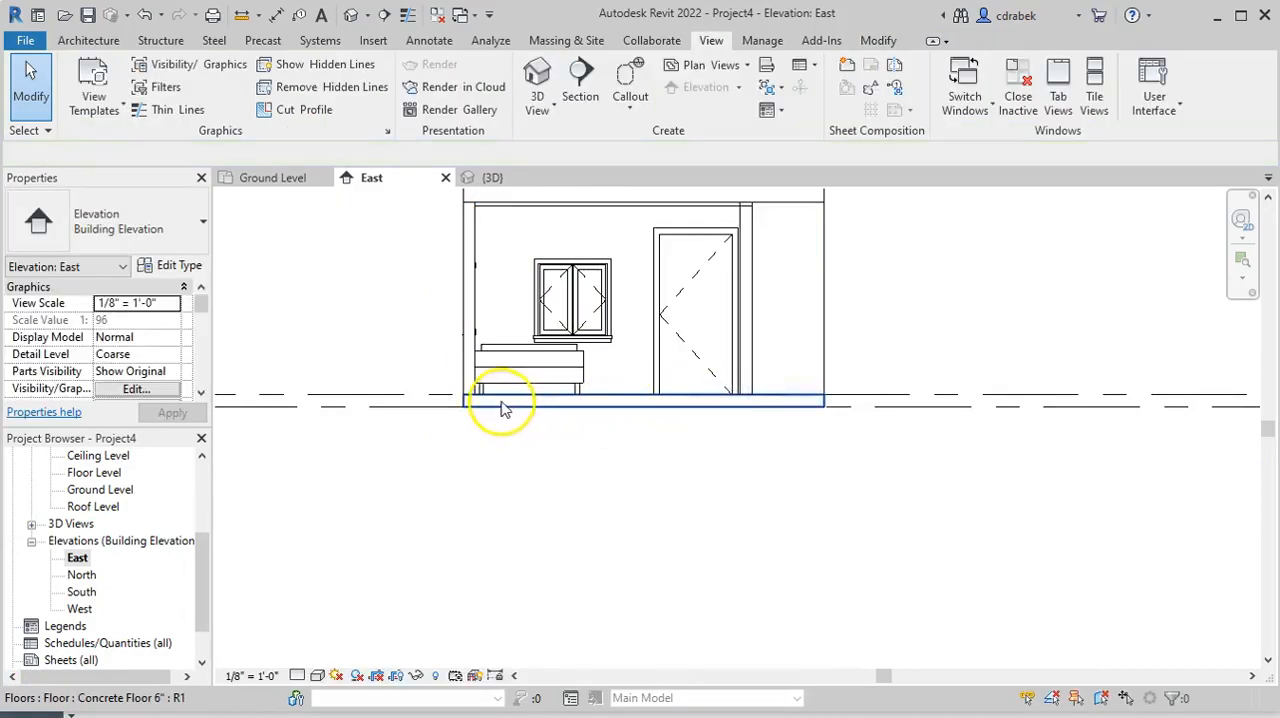
# Hide the 6" concrete floor slab in the East elevation to expose the carpet floor
pyautogui.scroll(3, 545, 420)
pyautogui.scroll(2, 672, 410)
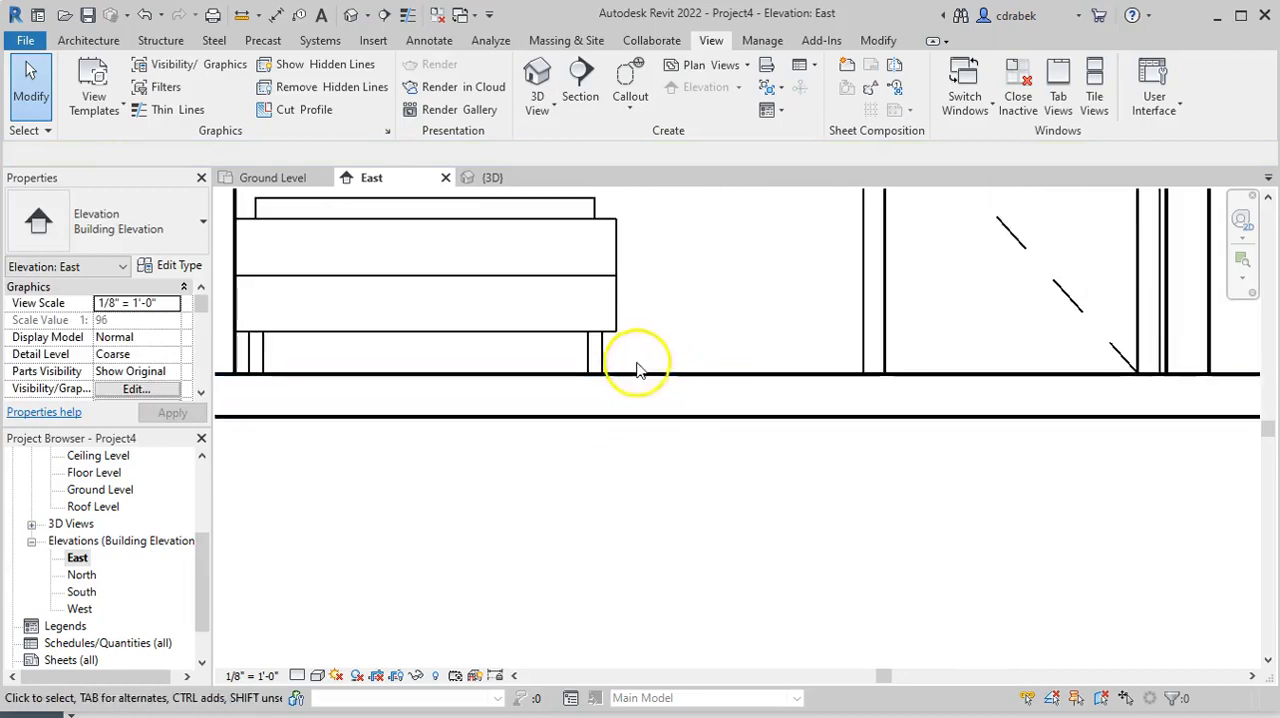
pyautogui.click(646, 419)
pyautogui.rightClick(645, 417)
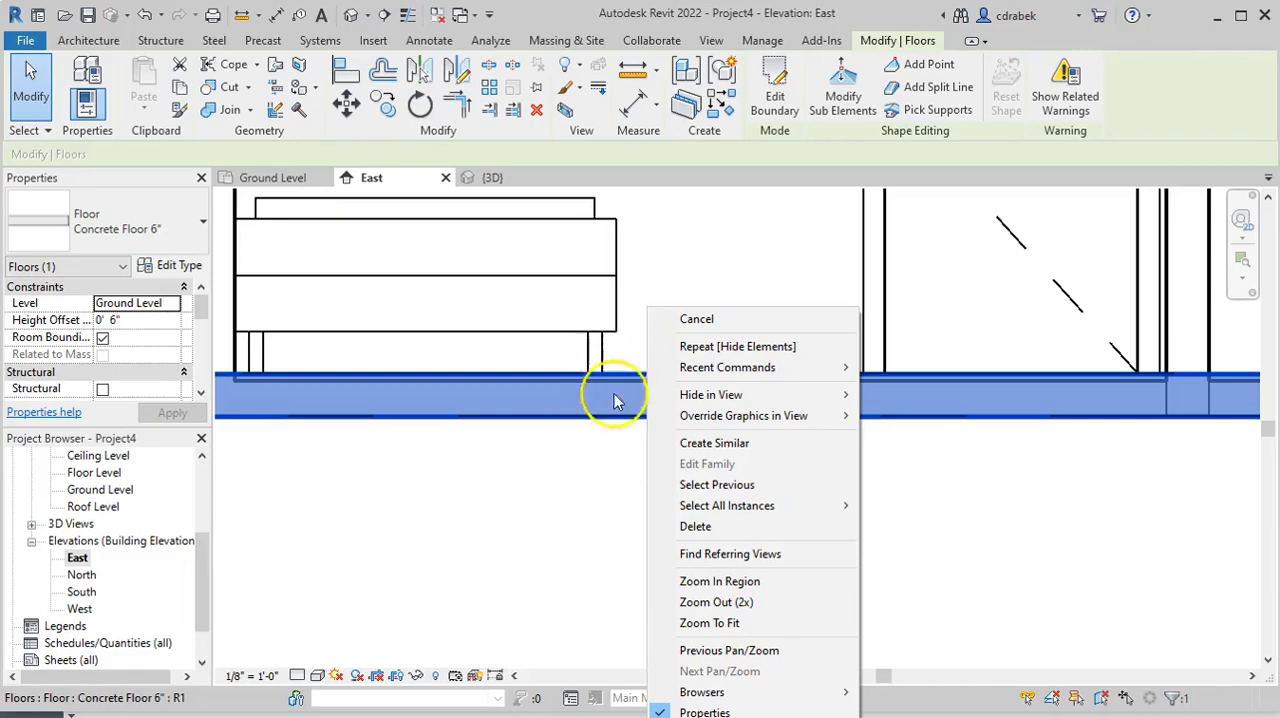
pyautogui.click(501, 480)
pyautogui.rightClick(620, 414)
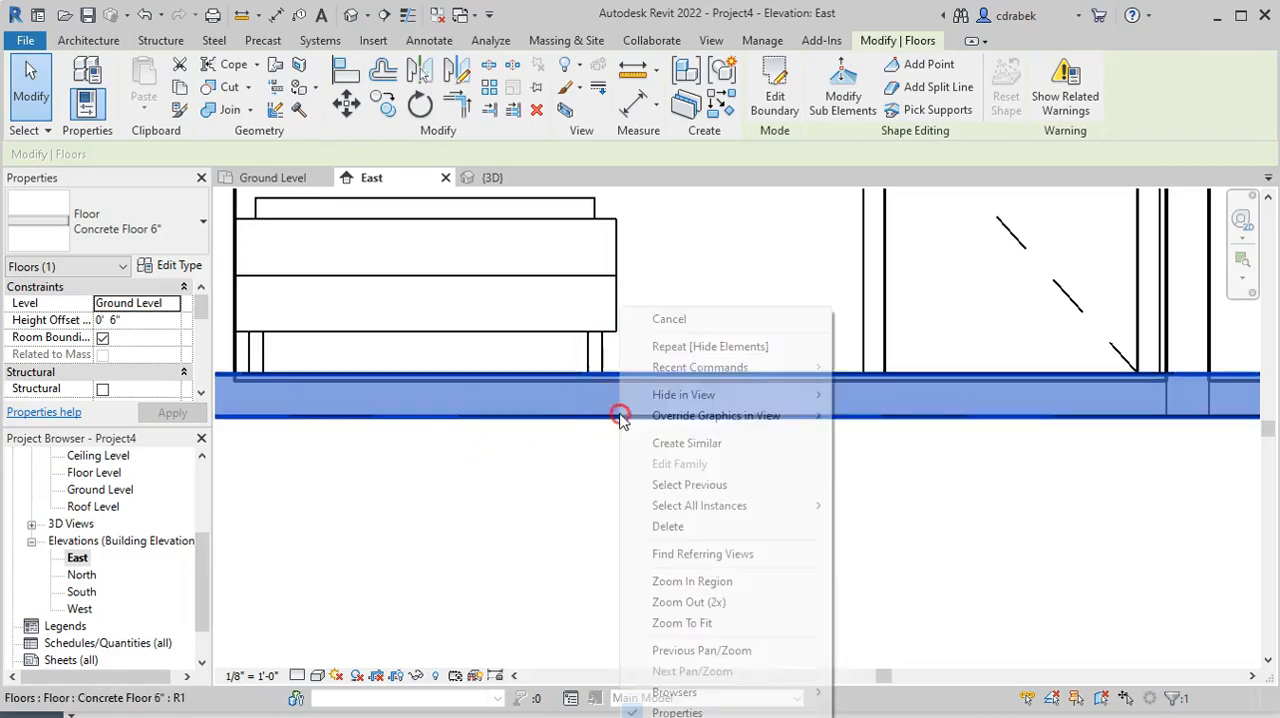
pyautogui.moveTo(654, 398)
pyautogui.click(850, 394)
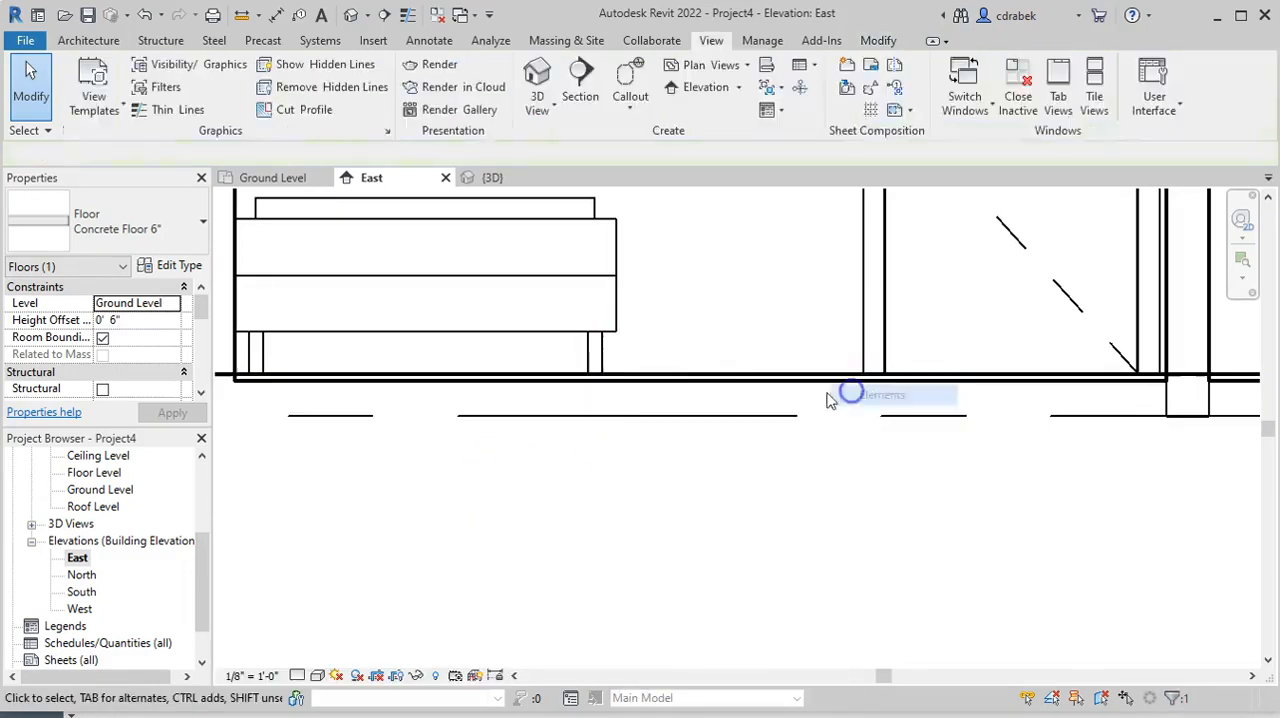
# Set the Bedroom Carpet floor's height offset from its level to 0' 1" and apply it
pyautogui.click(654, 386)
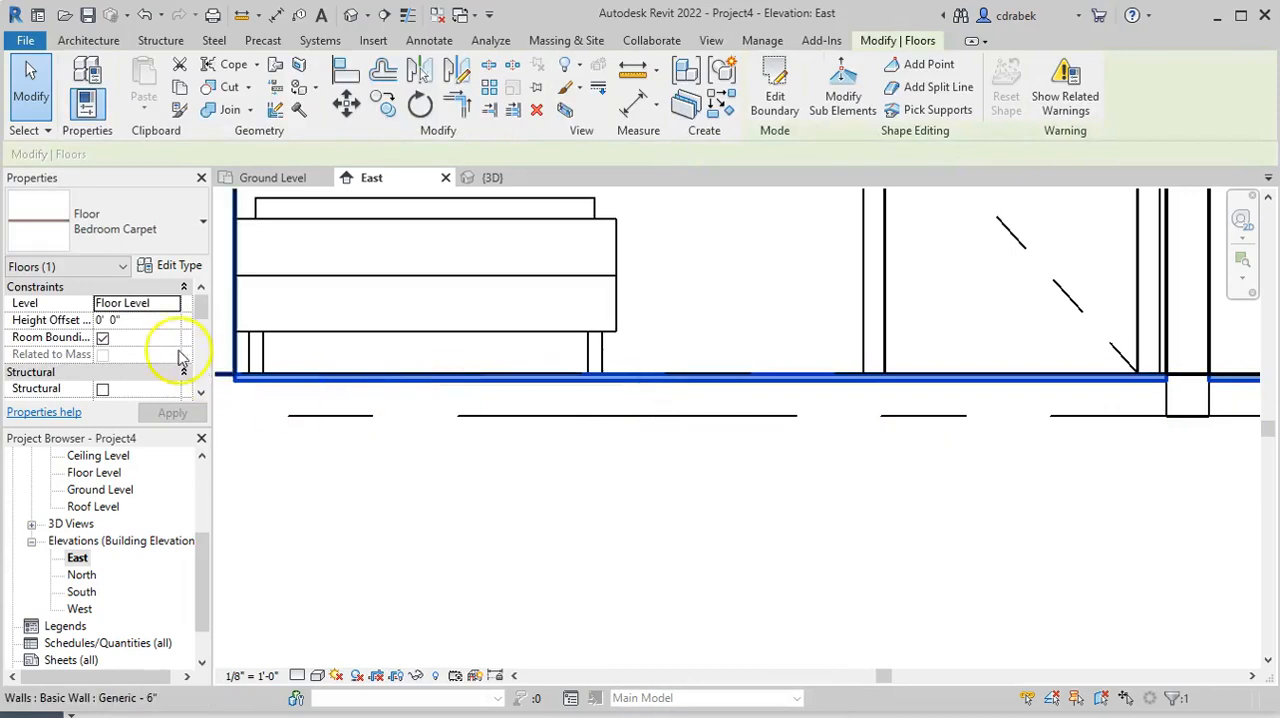
pyautogui.click(115, 320)
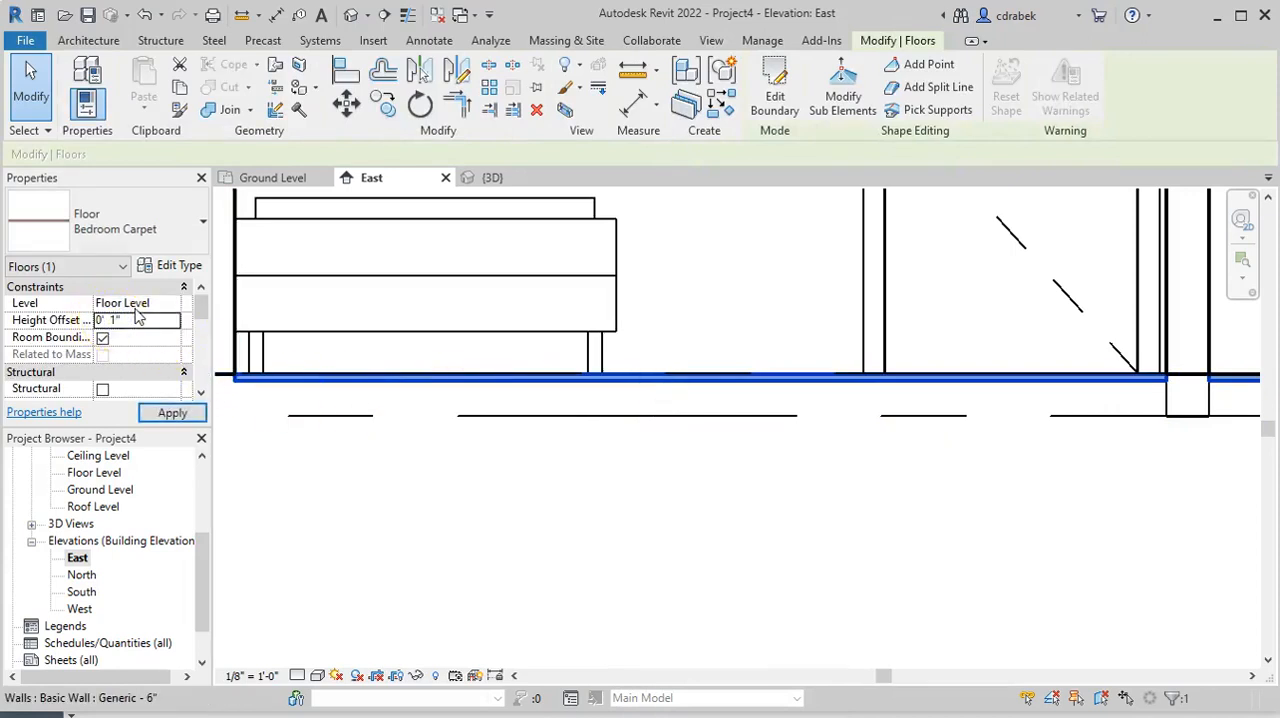
pyautogui.click(172, 413)
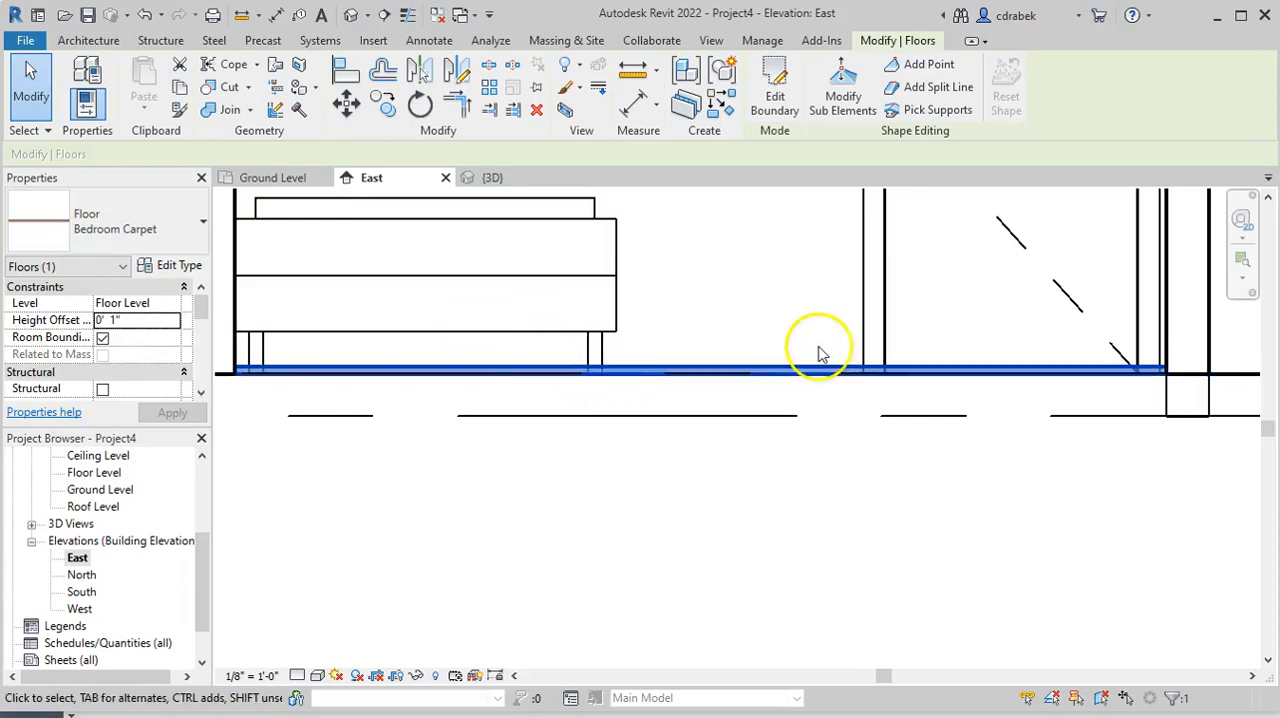
pyautogui.scroll(2, 812, 355)
pyautogui.scroll(-2, 812, 355)
pyautogui.moveTo(800, 343); pyautogui.dragTo(714, 484, button='middle')
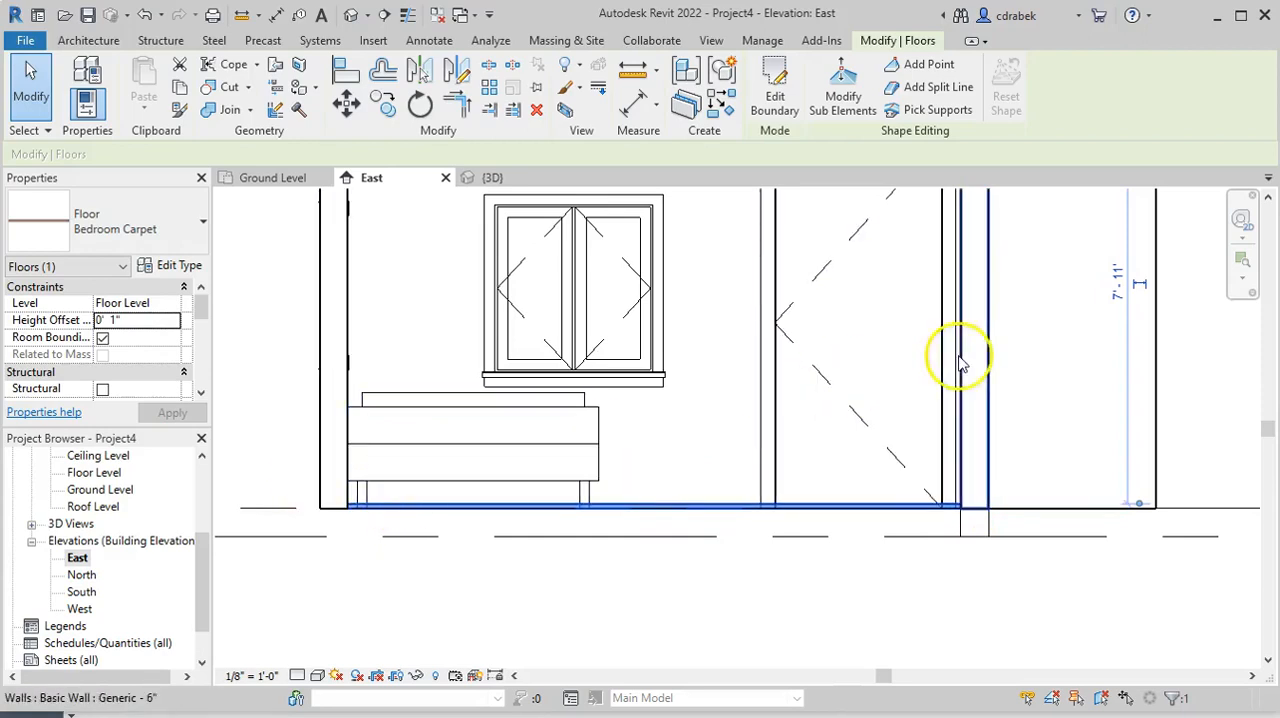
# Return to the 3D view, declining the save reminder, and show the house from its top front-right corner
pyautogui.click(711, 40)
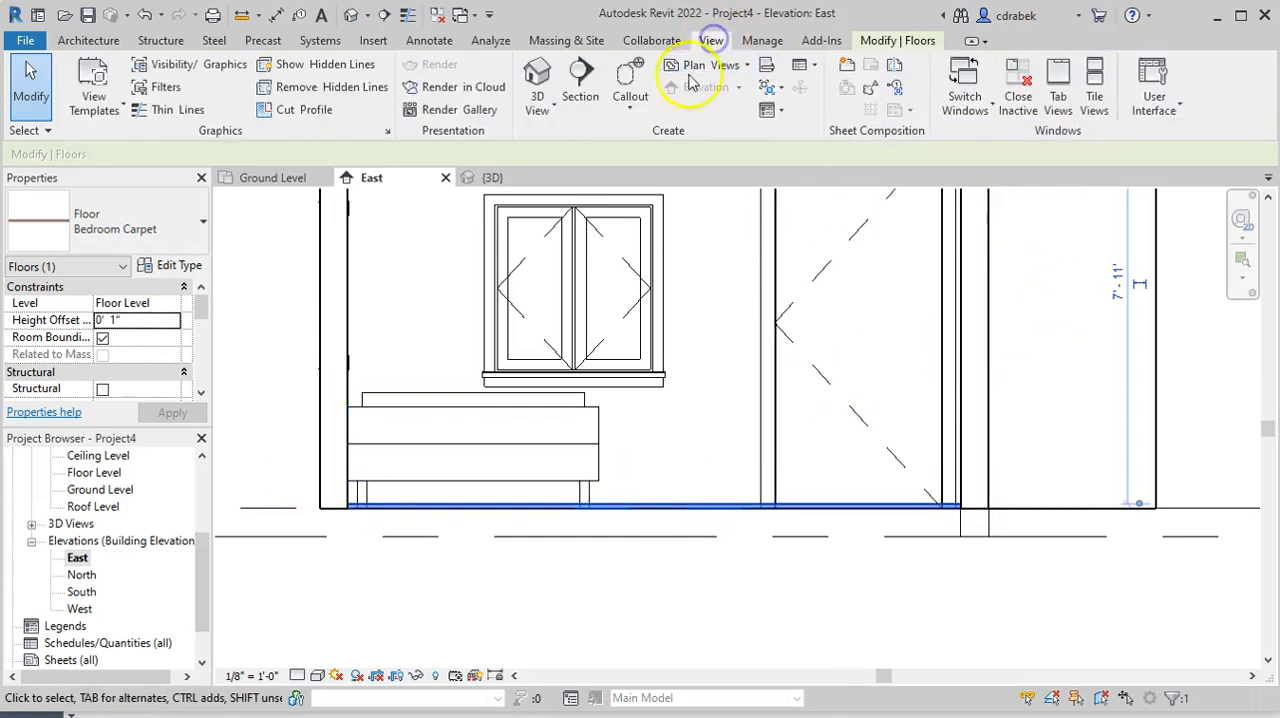
pyautogui.click(538, 80)
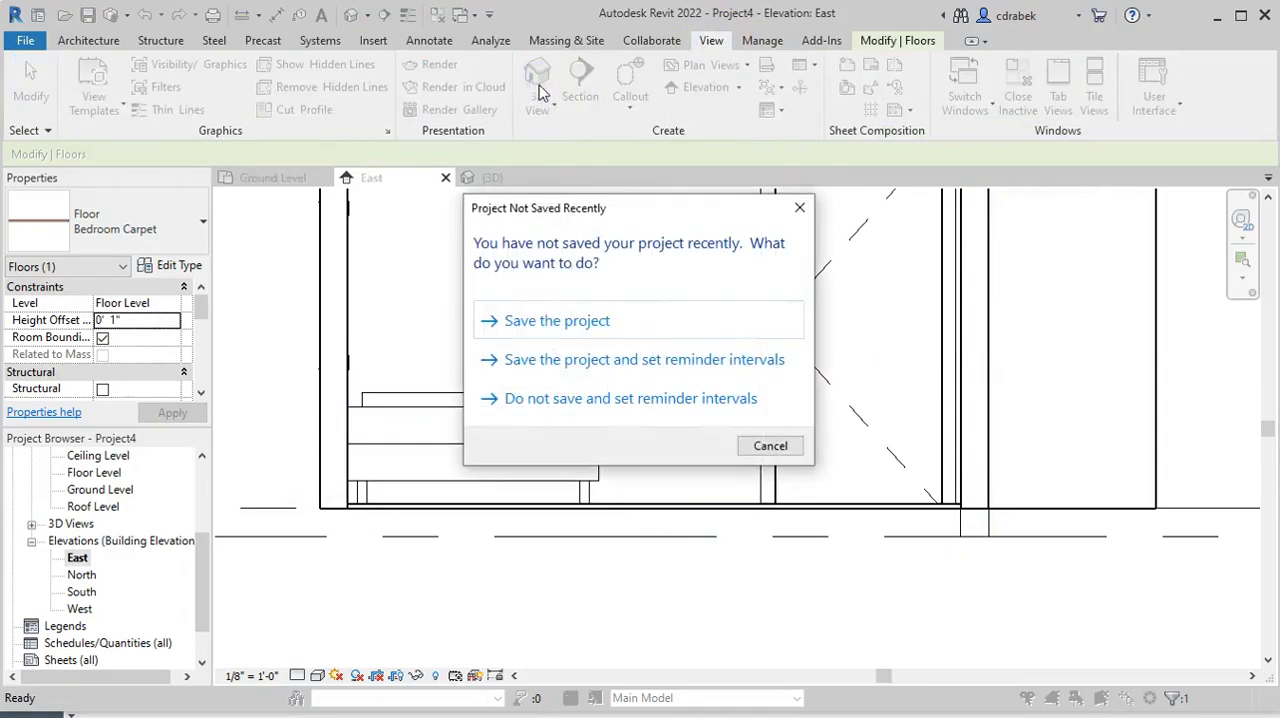
pyautogui.click(594, 398)
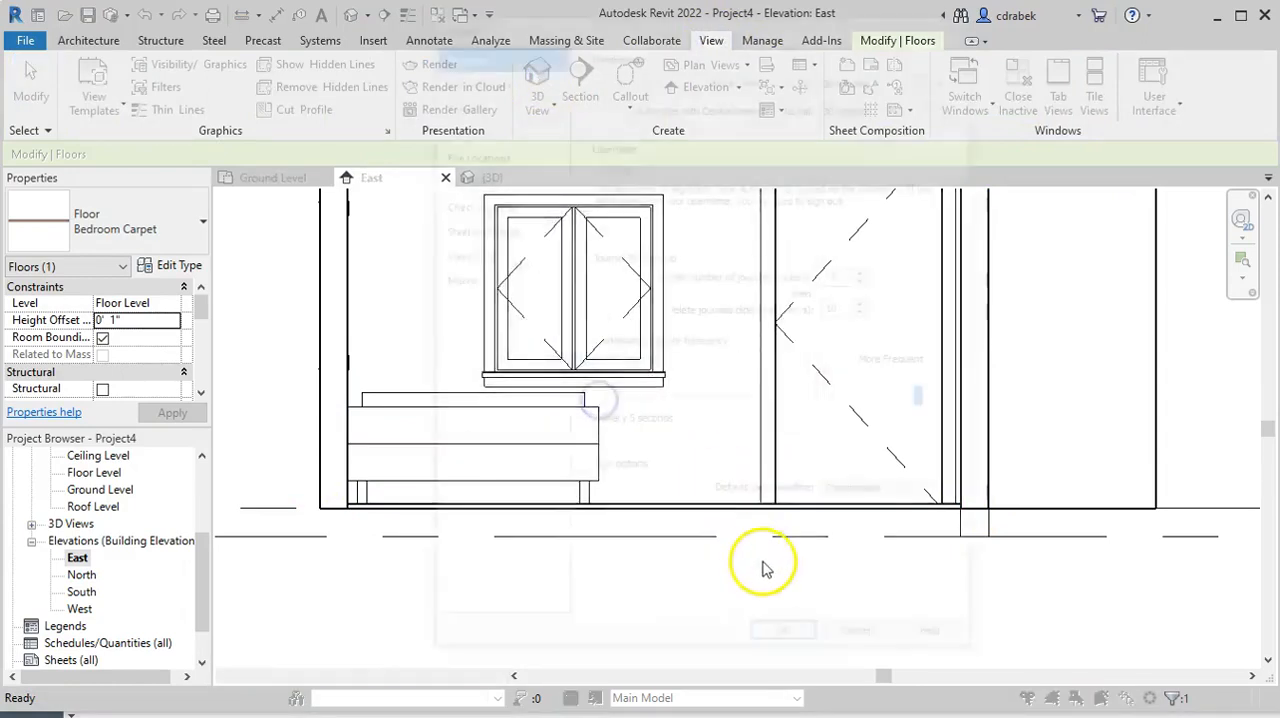
pyautogui.click(862, 643)
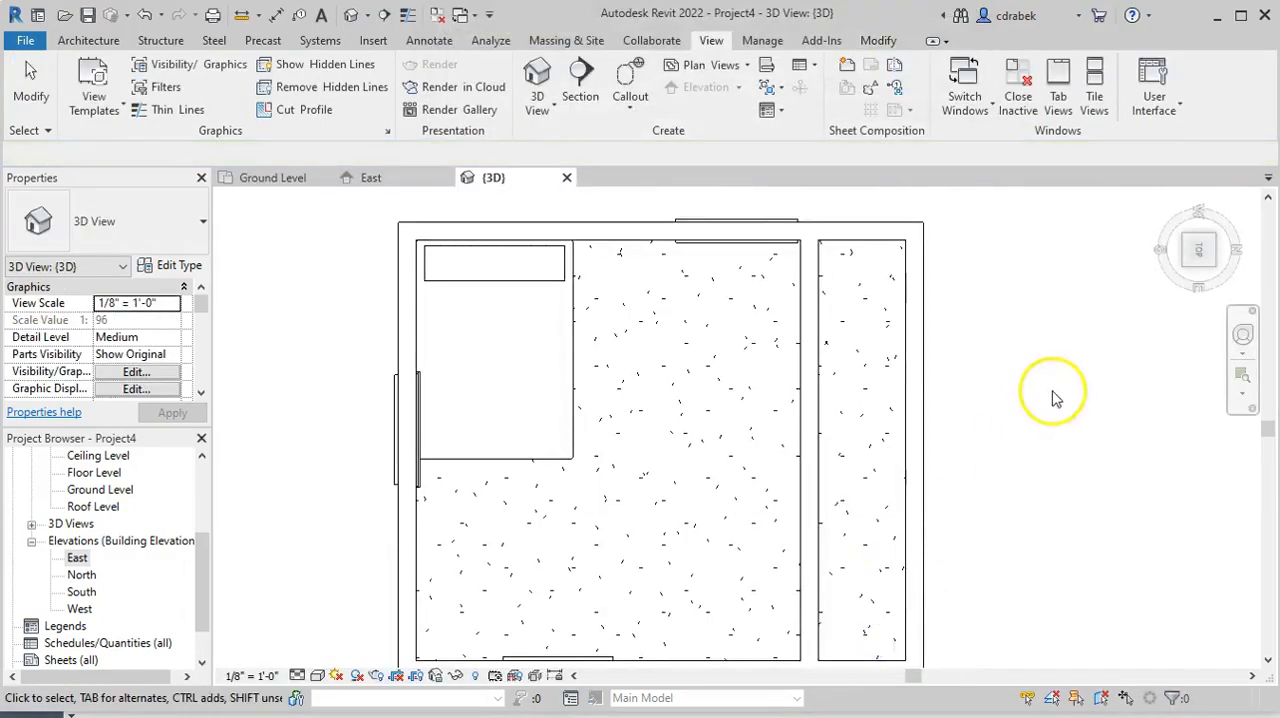
pyautogui.click(1188, 268)
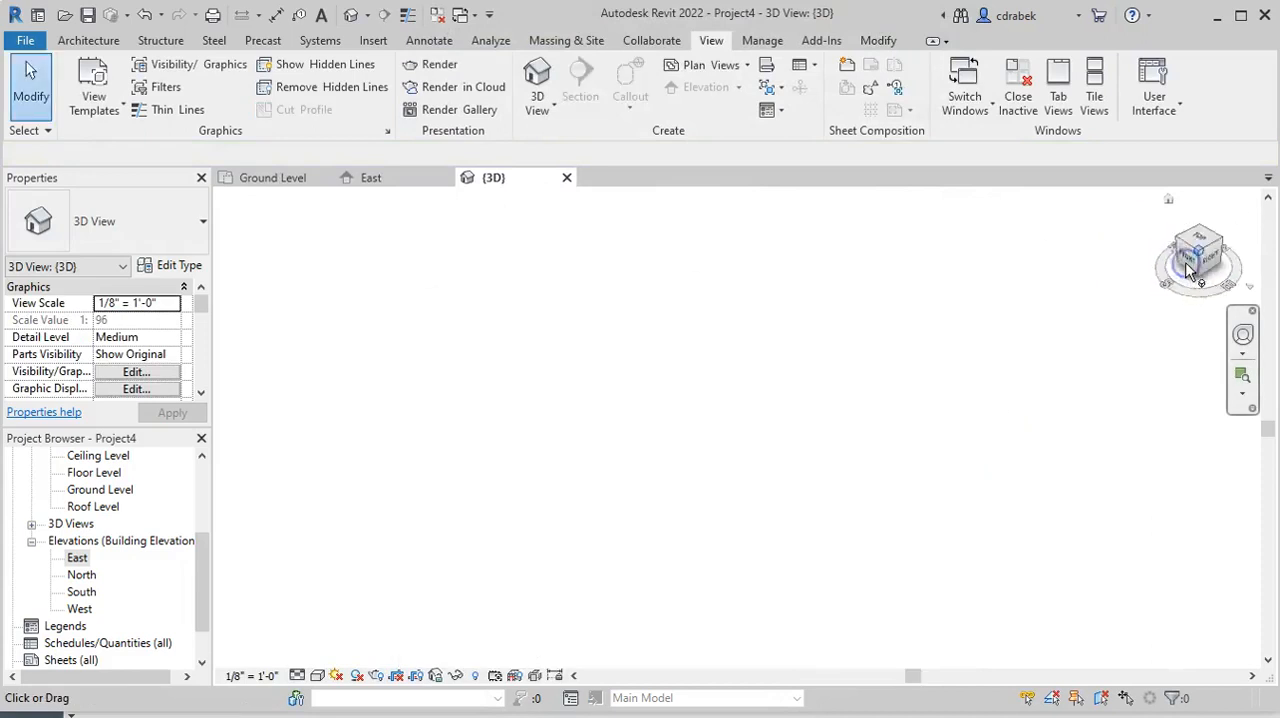
pyautogui.scroll(4, 714, 380)
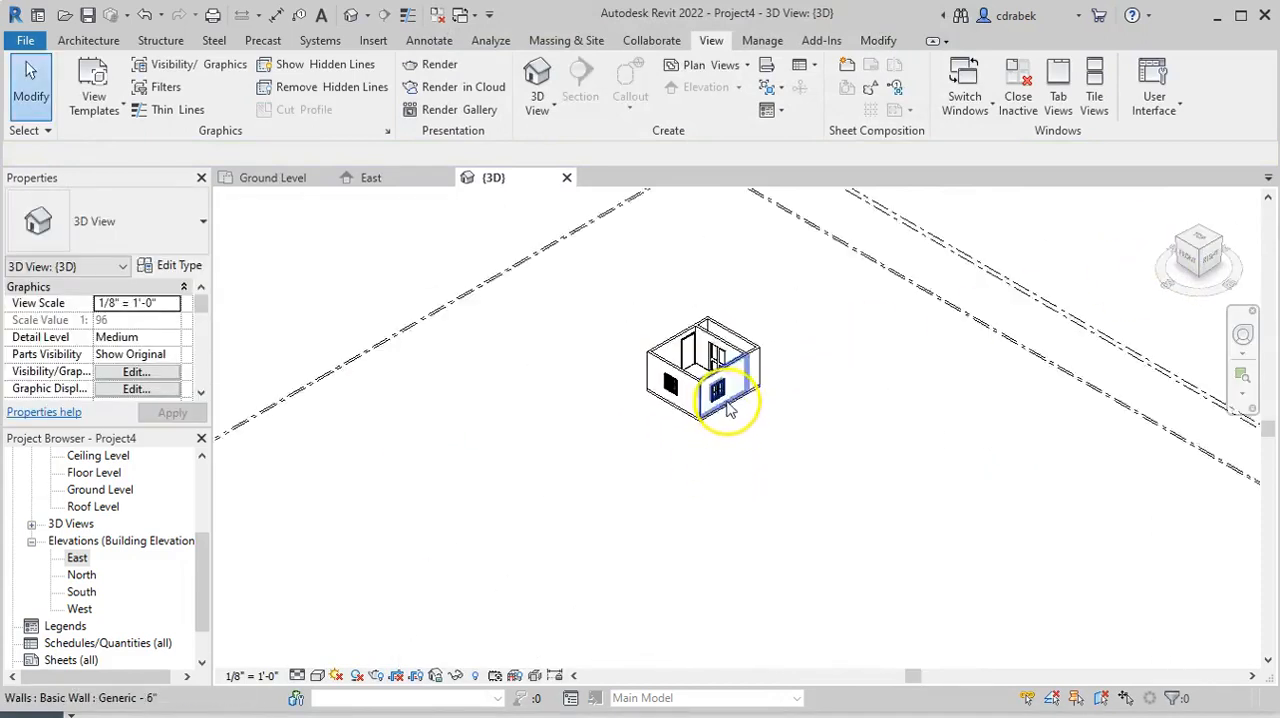
pyautogui.scroll(3, 735, 406)
pyautogui.scroll(2, 743, 405)
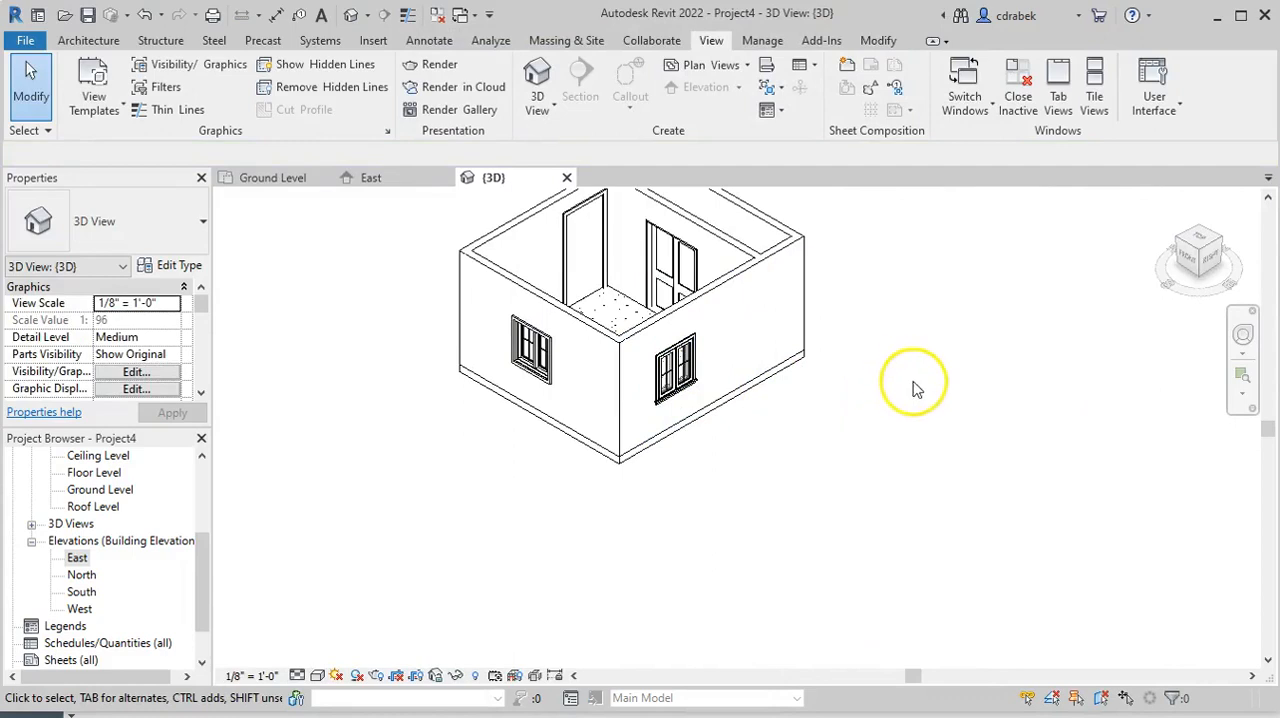
pyautogui.moveTo(784, 437); pyautogui.dragTo(820, 529, button='middle')
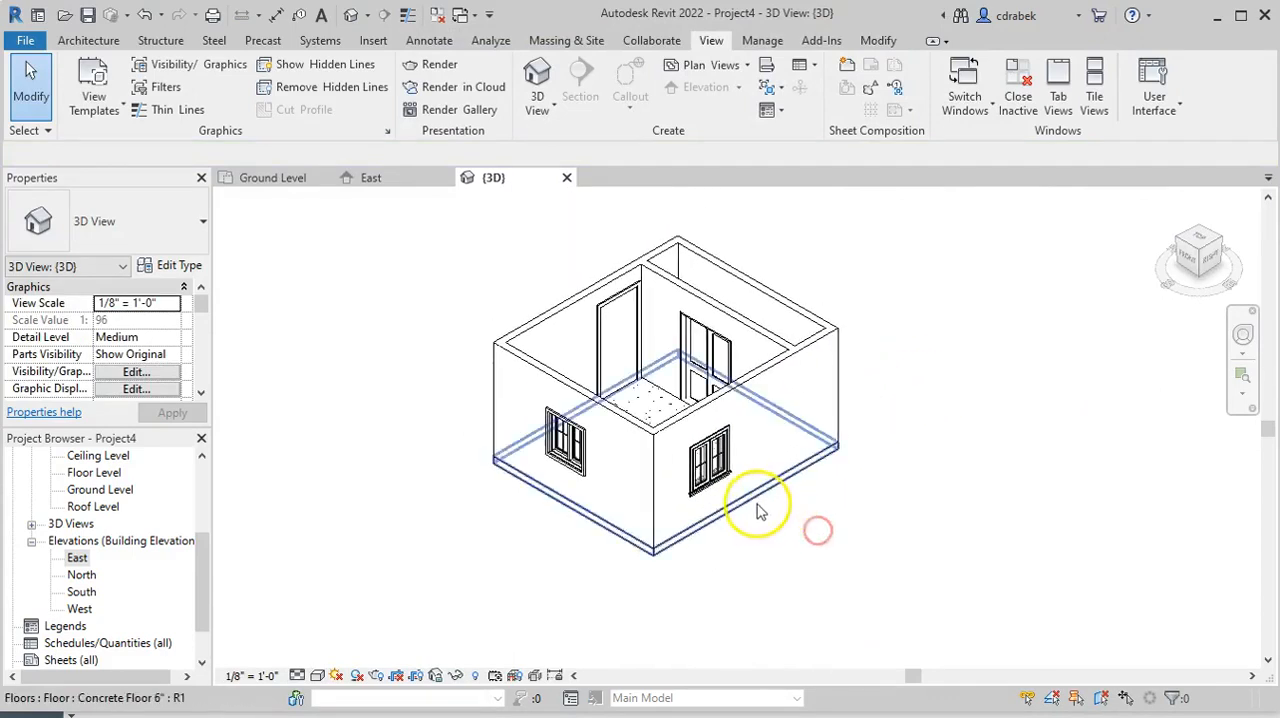
pyautogui.scroll(2, 765, 502)
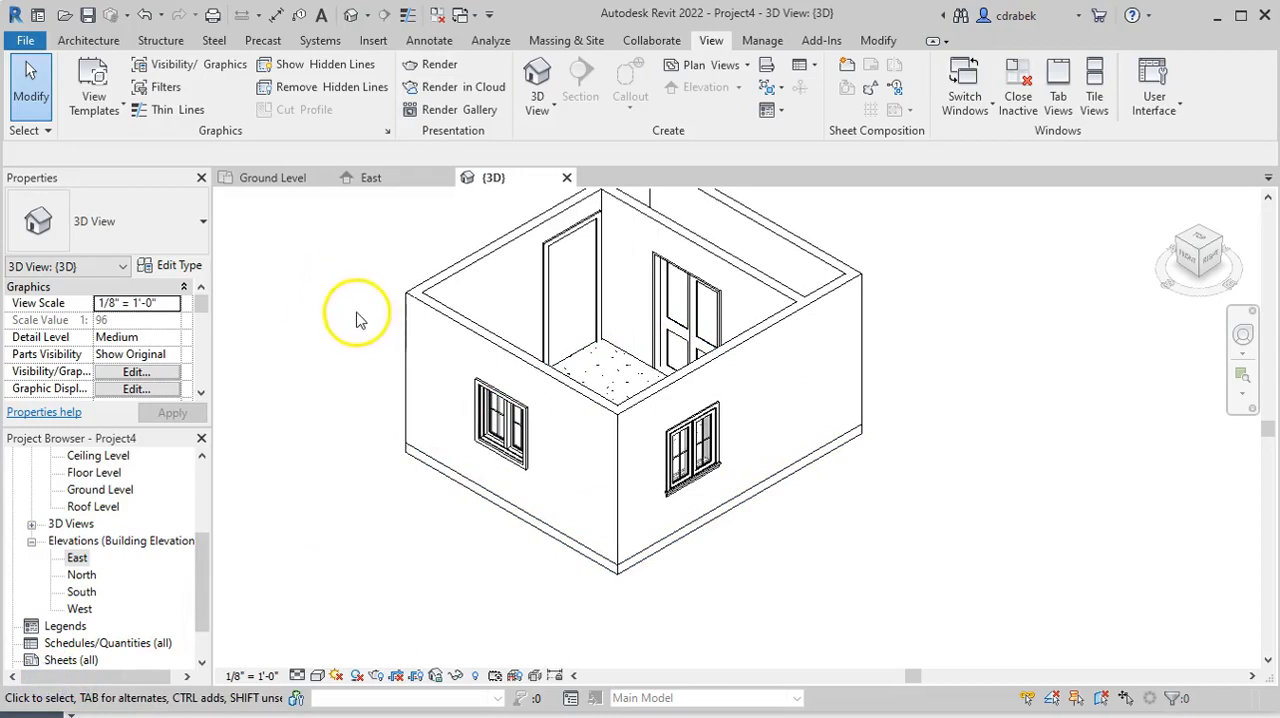
pyautogui.click(360, 398)
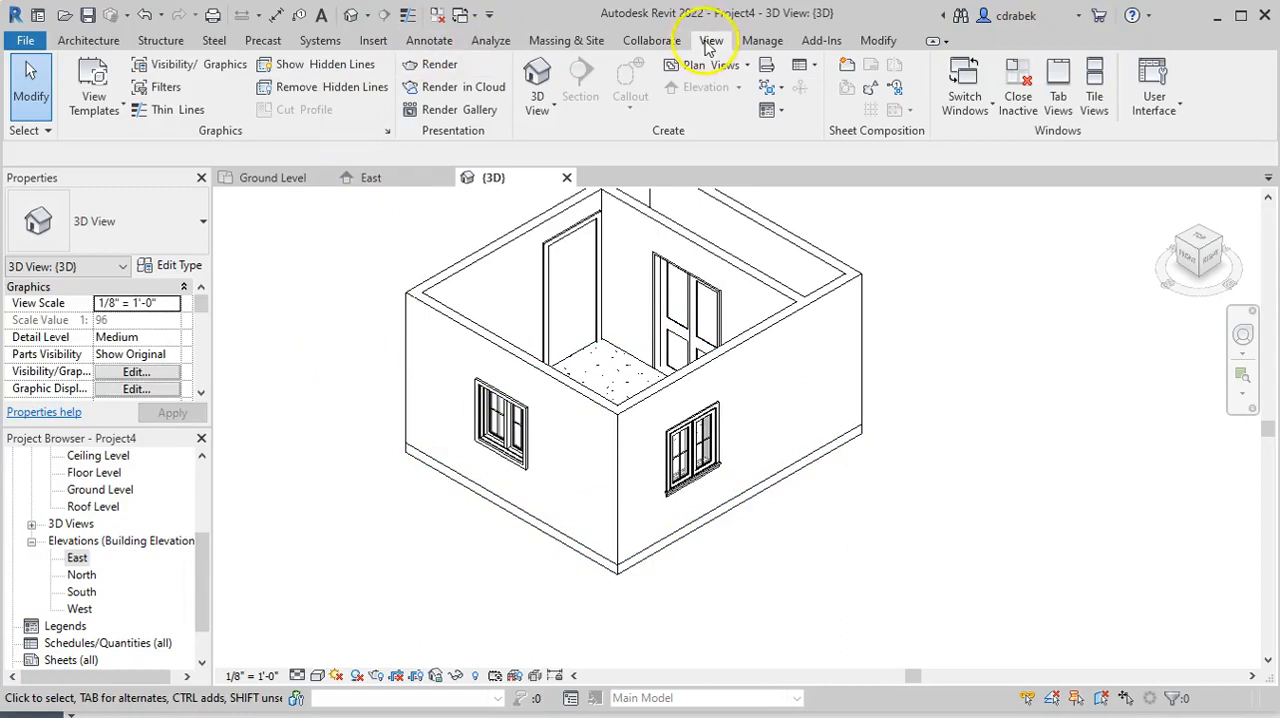
# Render the 3D view at Draft quality and screen resolution with Exterior: Sun only lighting
pyautogui.click(437, 68)
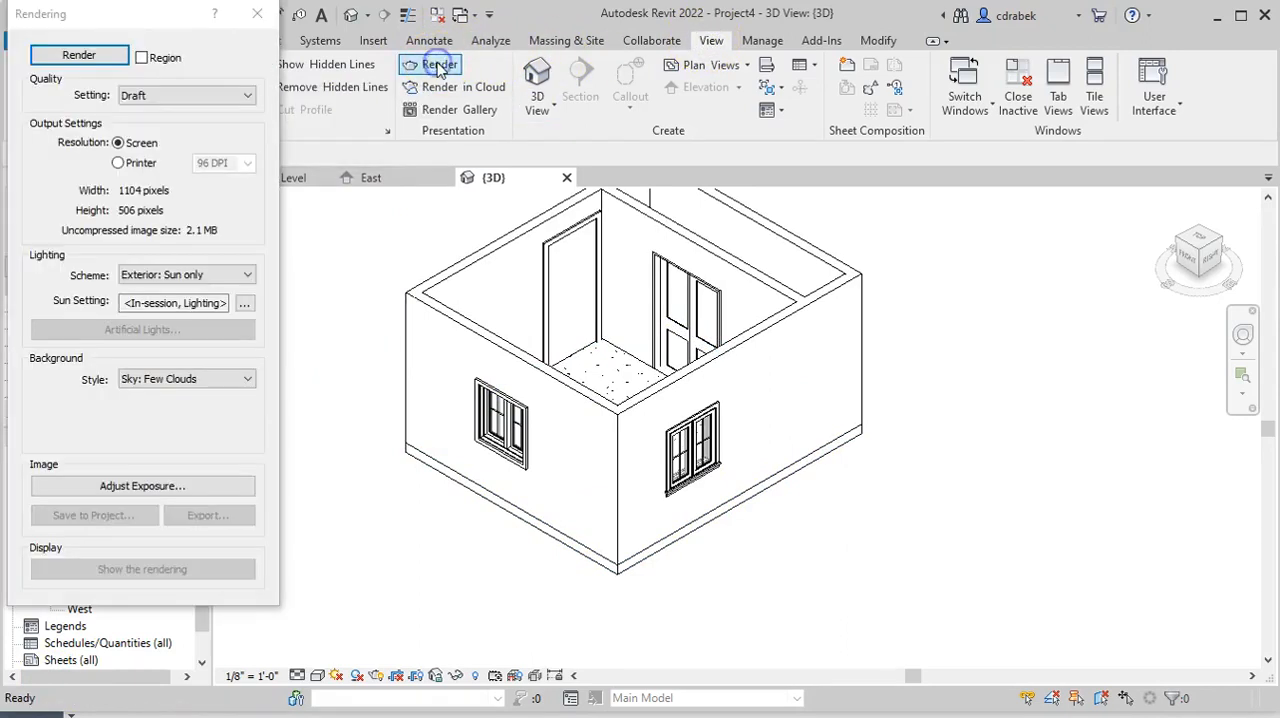
pyautogui.click(100, 62)
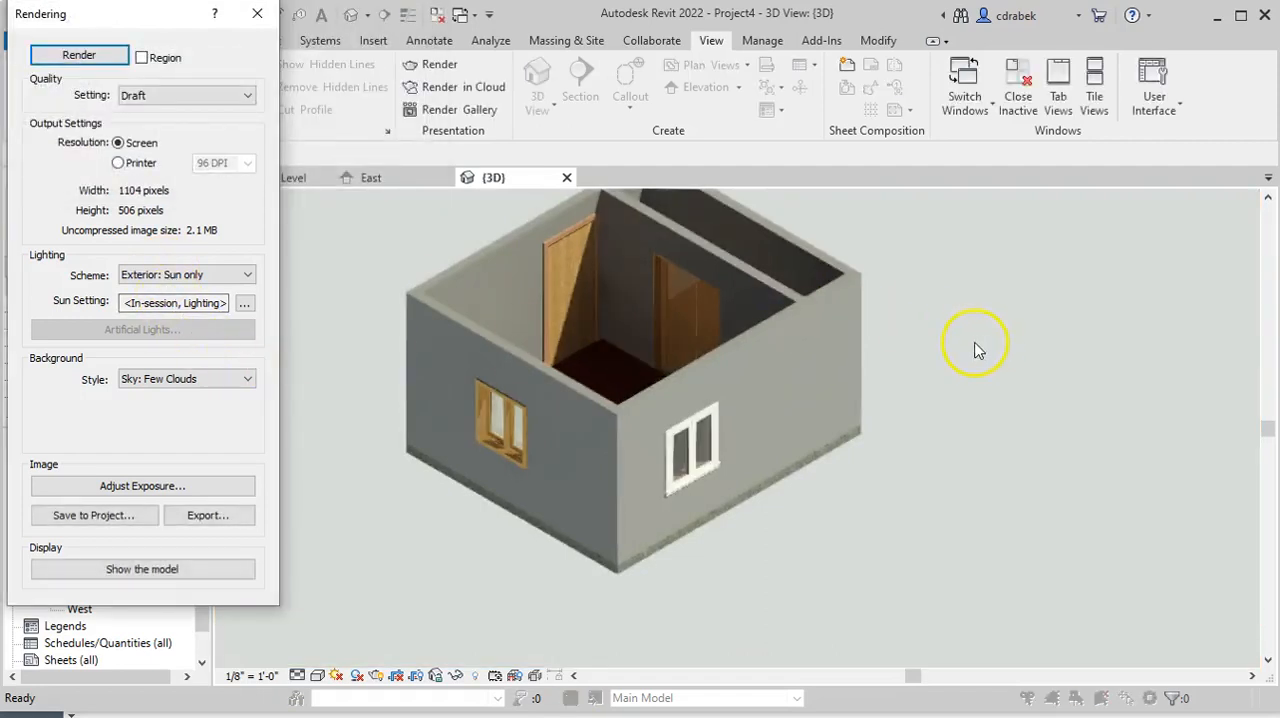
pyautogui.keyDown('shift'); pyautogui.moveTo(985, 341); pyautogui.dragTo(998, 352, button='middle'); pyautogui.keyUp('shift')
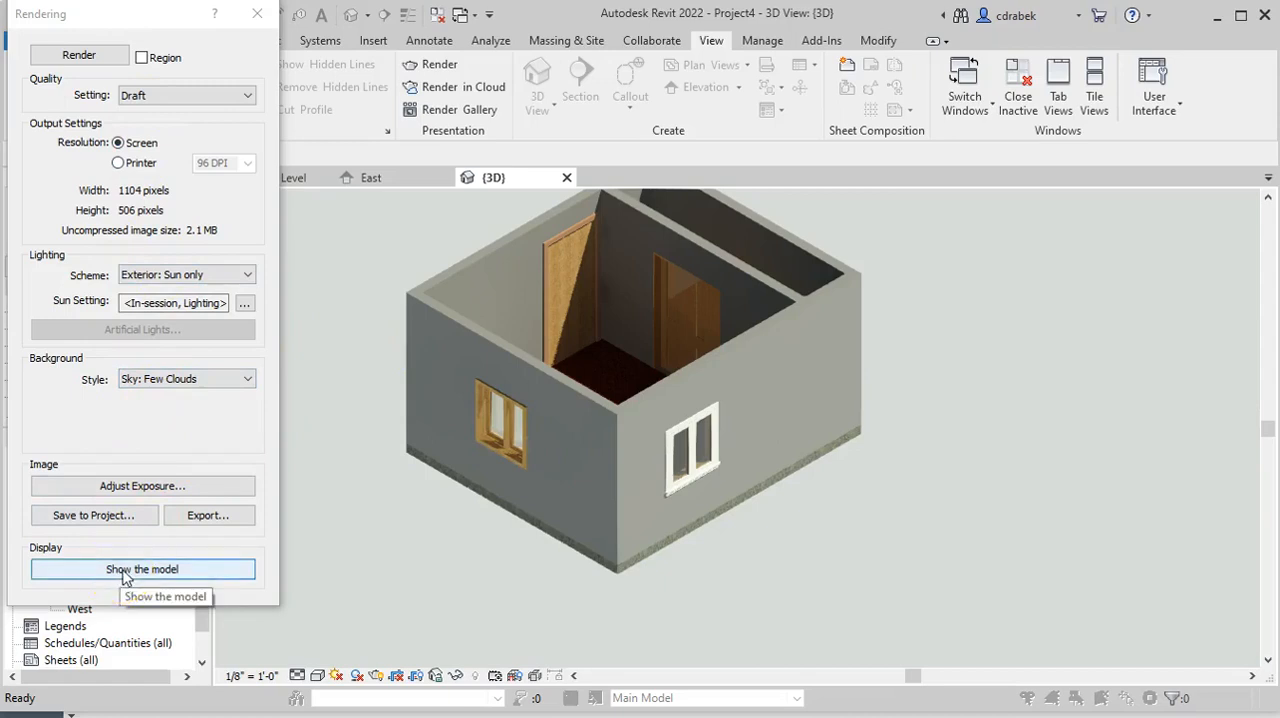
# Switch the display from the rendering back to the model and close the rendering settings
pyautogui.click(121, 569)
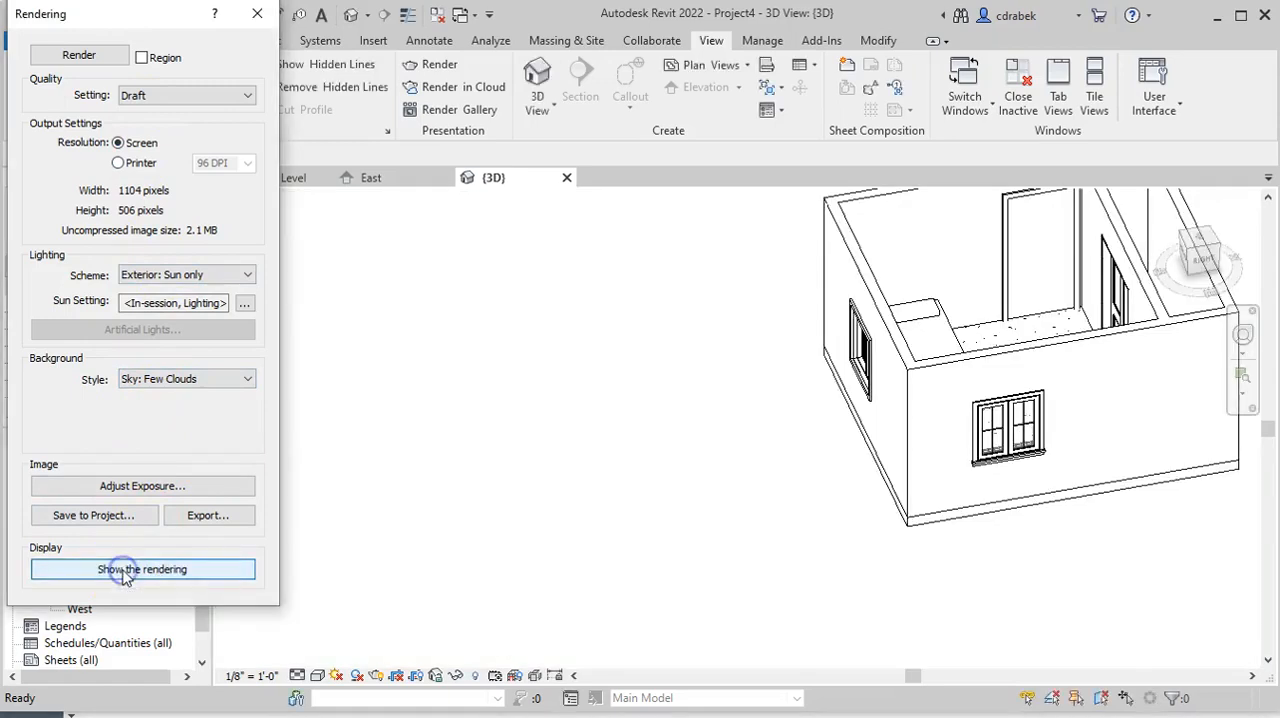
pyautogui.click(690, 418)
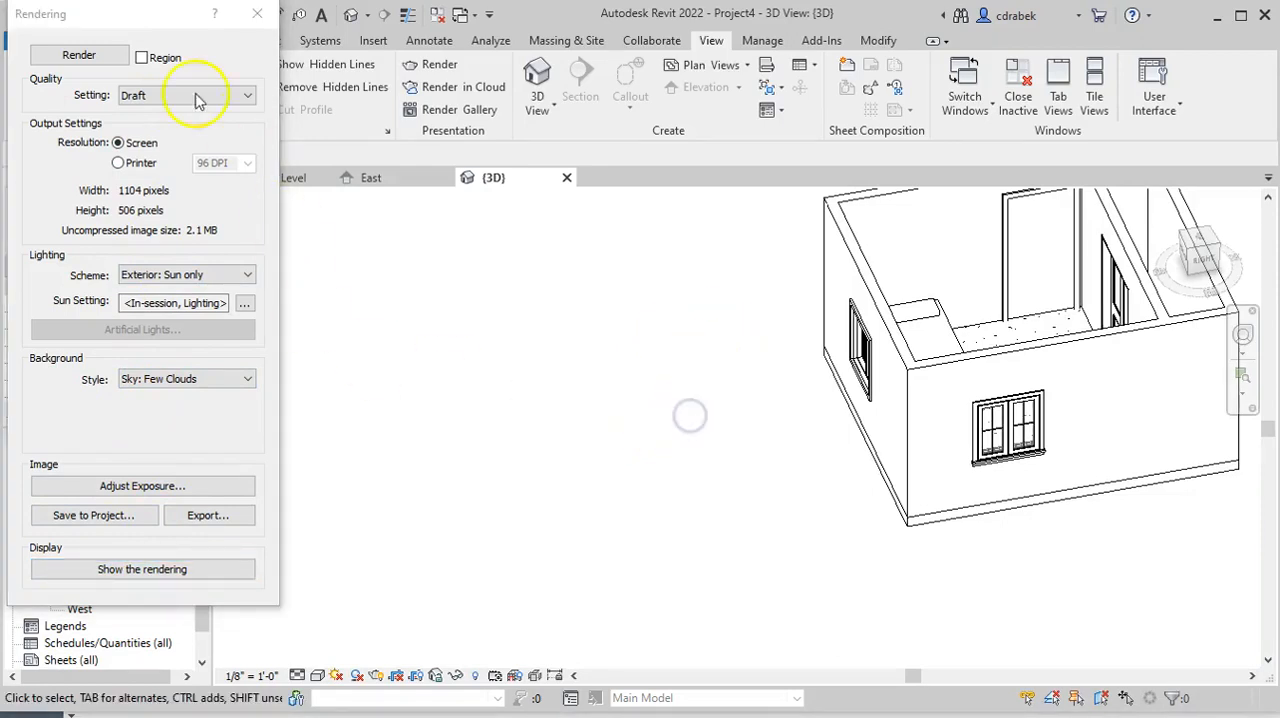
pyautogui.click(257, 14)
pyautogui.keyDown('shift'); pyautogui.moveTo(728, 369); pyautogui.dragTo(889, 366, button='middle'); pyautogui.keyUp('shift')
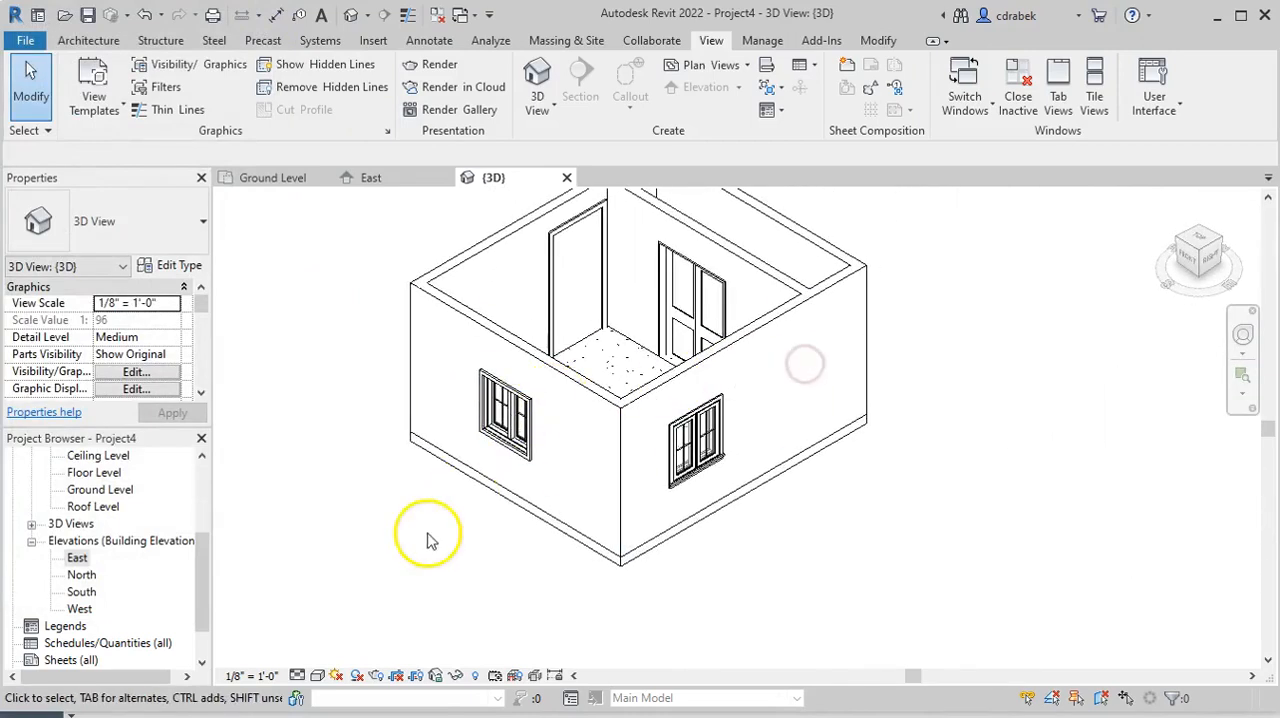